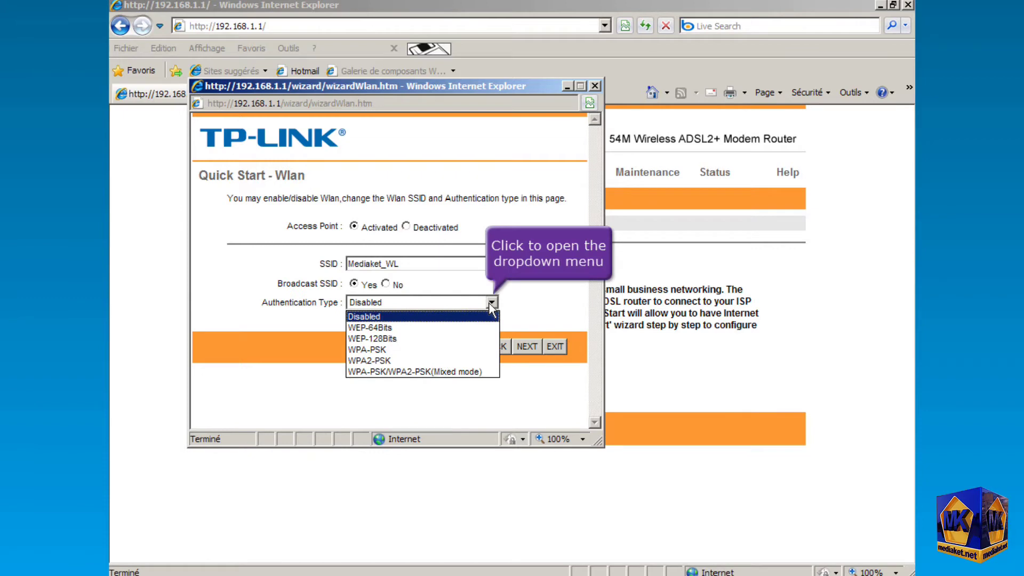
# Step: Set Wi-Fi authentication to WPA-PSK with the pre-shared key and continue to completion
pyautogui.click(398, 350)
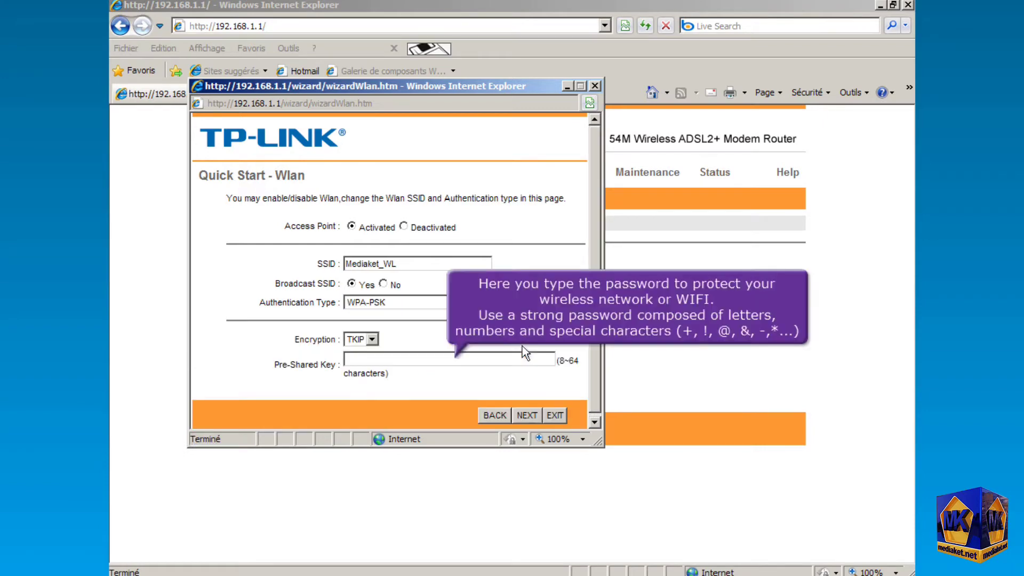
pyautogui.click(435, 358)
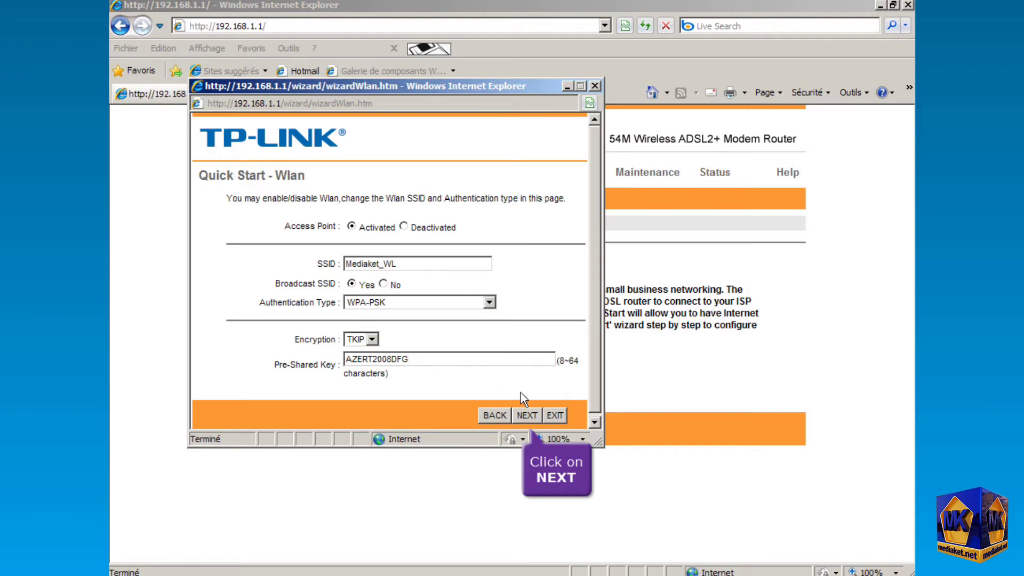
pyautogui.click(527, 414)
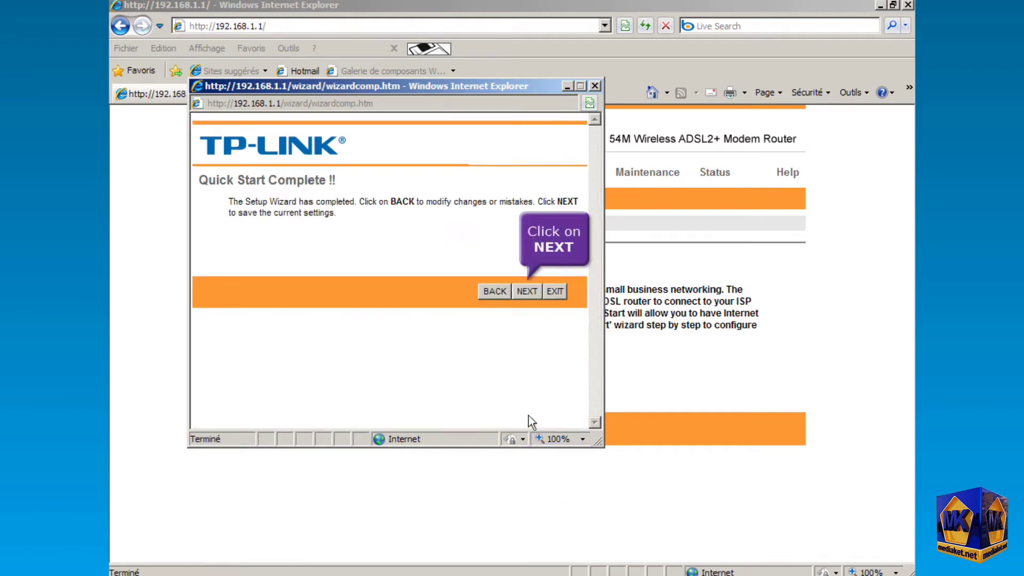
# Step: Confirm the Quick Start Complete page to save settings, then close the wizard window
pyautogui.click(527, 293)
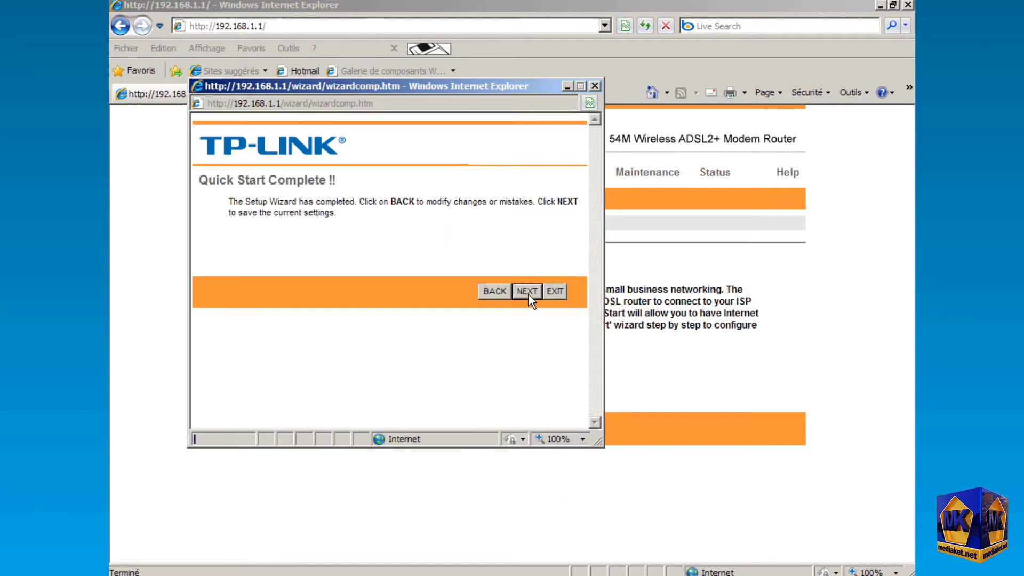
pyautogui.click(549, 285)
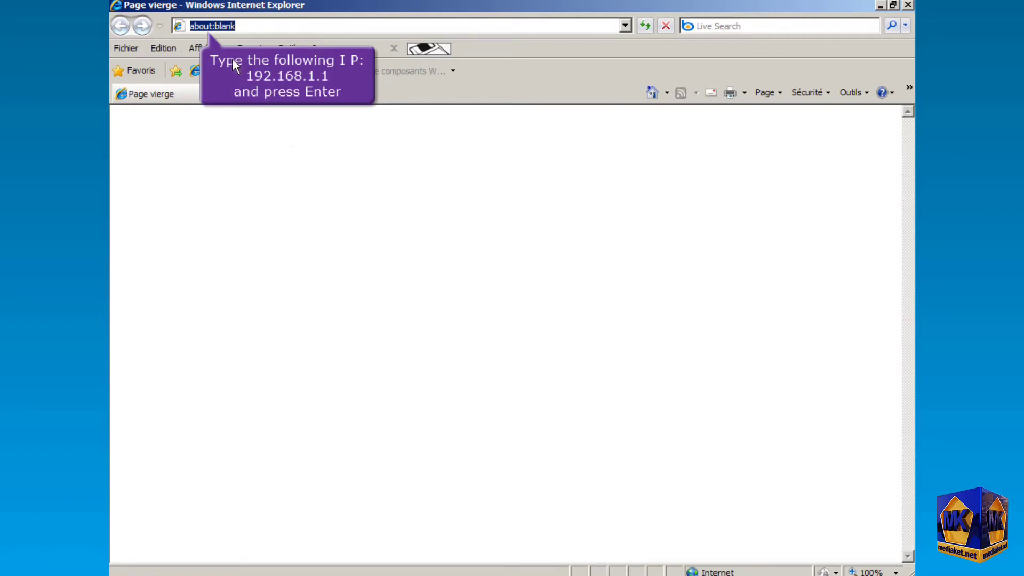
# Step: Load 192.168.1.1 in Internet Explorer and sign in with the router's admin credentials
pyautogui.write('192.168.1.1')
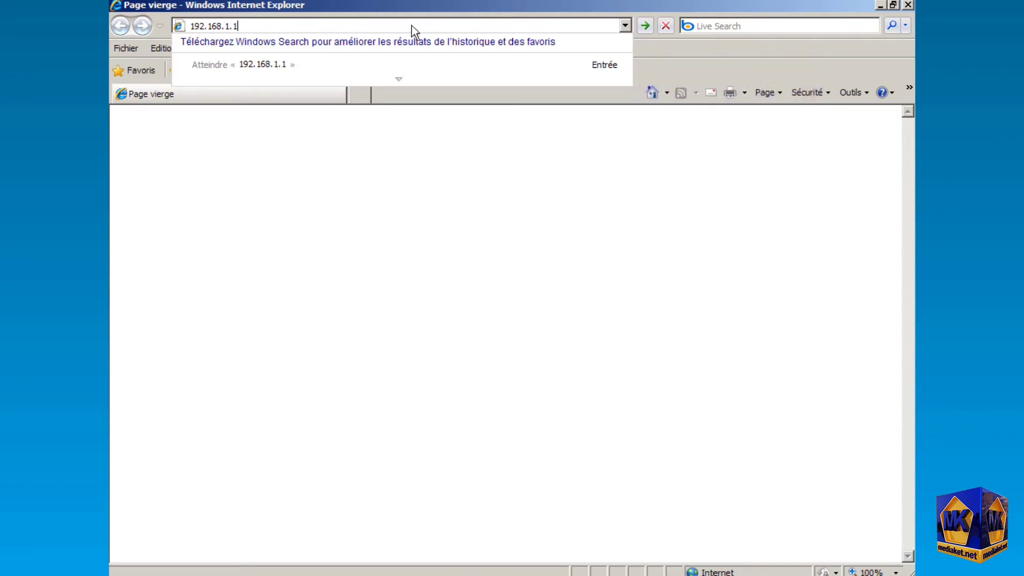
pyautogui.click(645, 25)
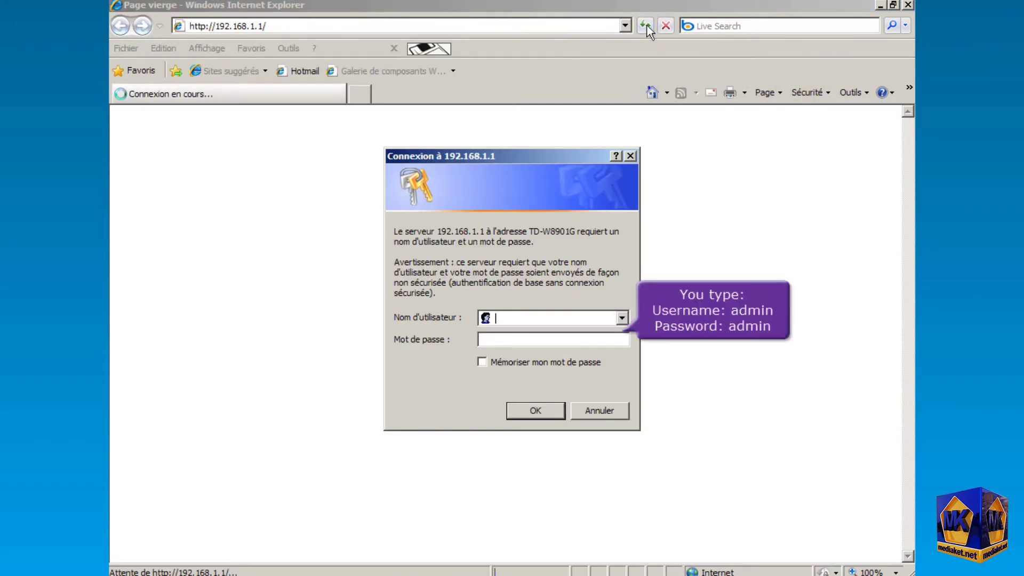
pyautogui.press('Tab')
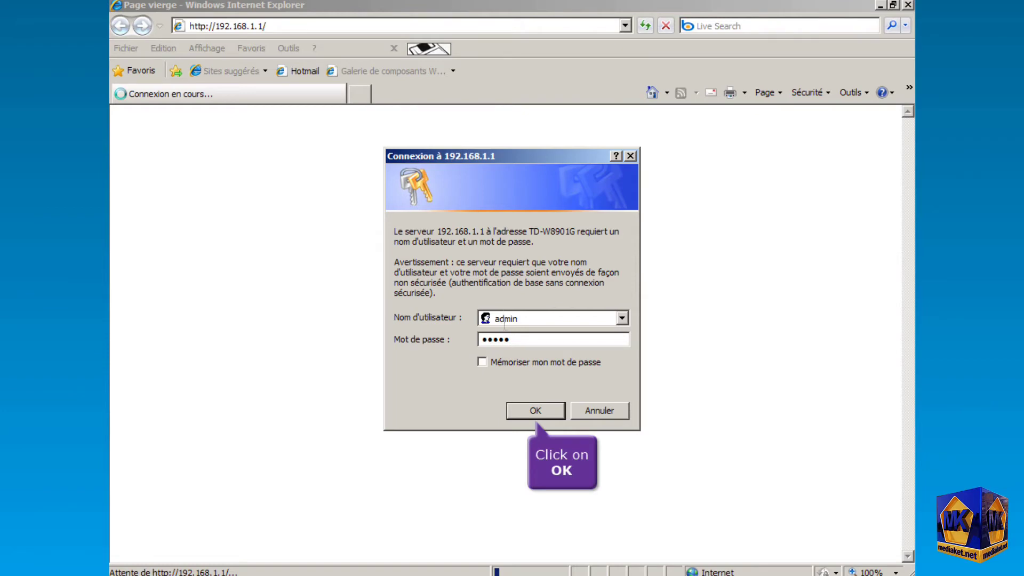
pyautogui.click(525, 411)
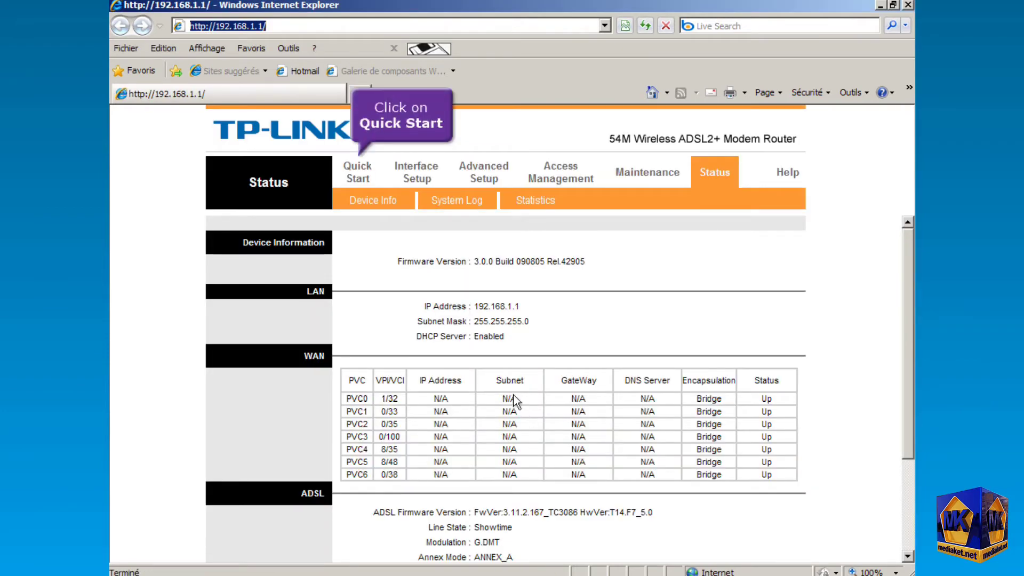
# Step: Relaunch the Quick Start wizard and set the time zone to (GMT+01:00) Berlin
pyautogui.click(357, 178)
pyautogui.click(489, 429)
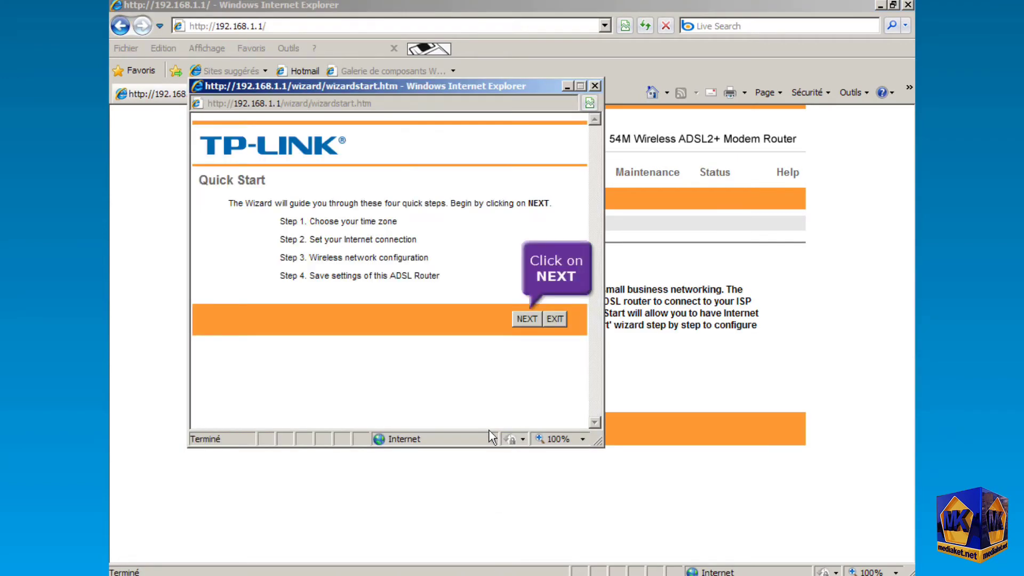
pyautogui.click(527, 318)
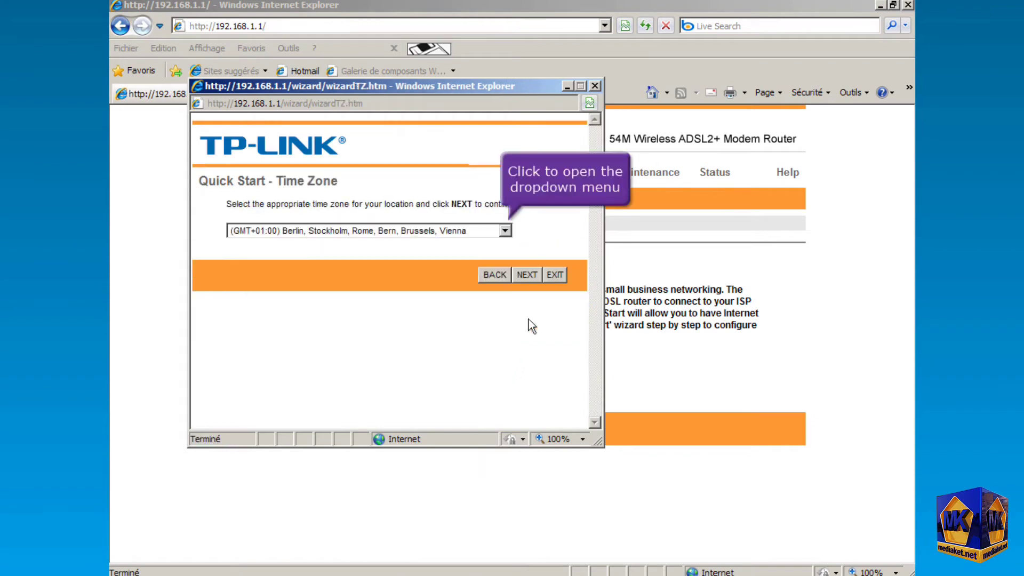
pyautogui.click(505, 231)
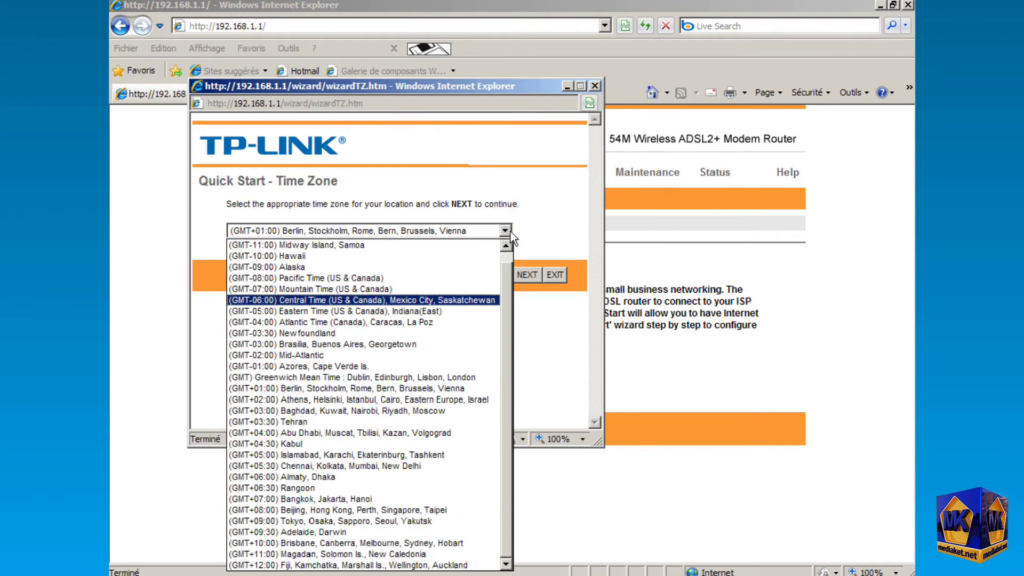
pyautogui.click(439, 388)
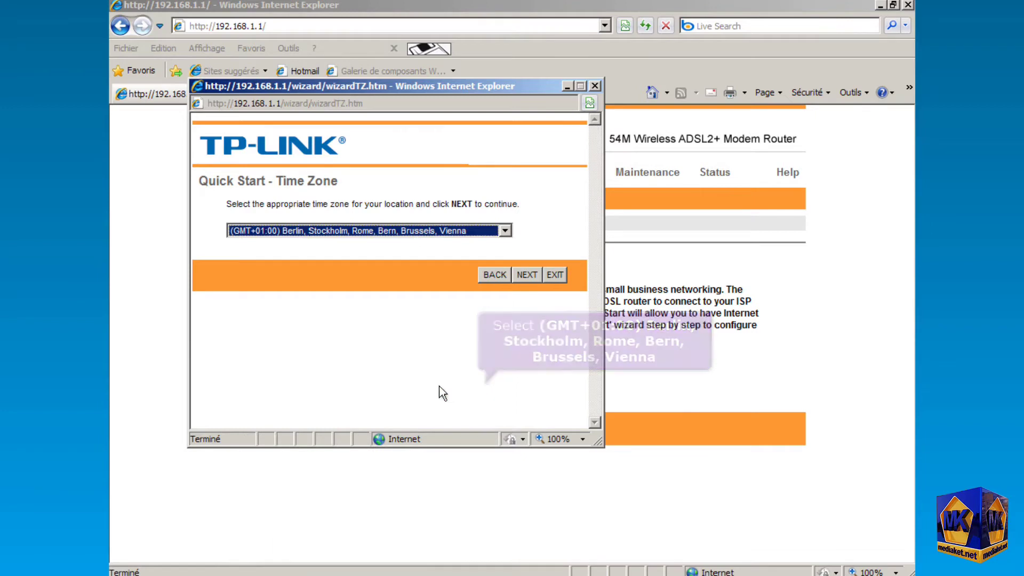
pyautogui.click(520, 277)
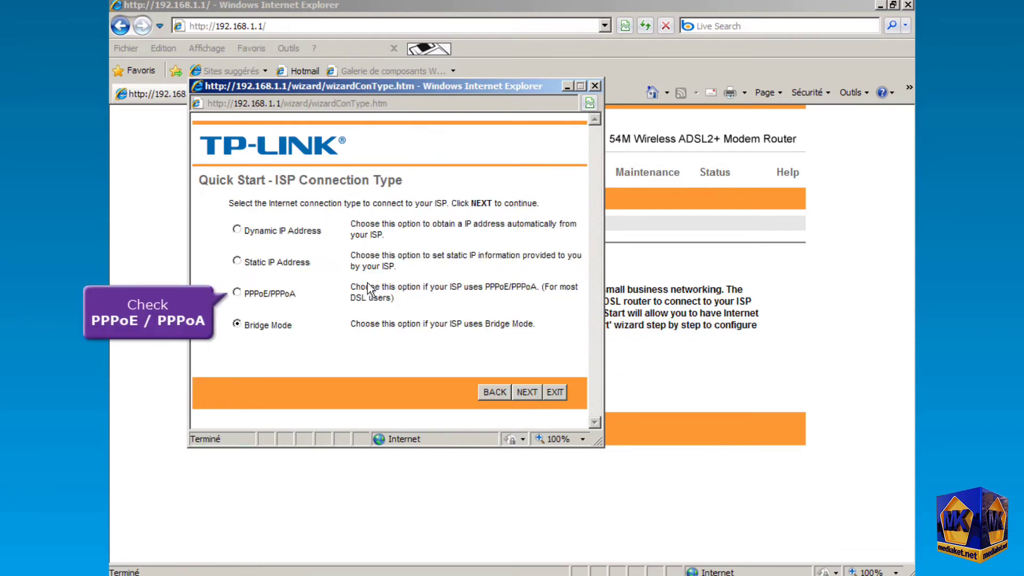
# Step: Choose PPPoE/PPPoA, enter the ISP username and password, keeping VPI 0, VCI 38, PPPoE LLC
pyautogui.click(236, 293)
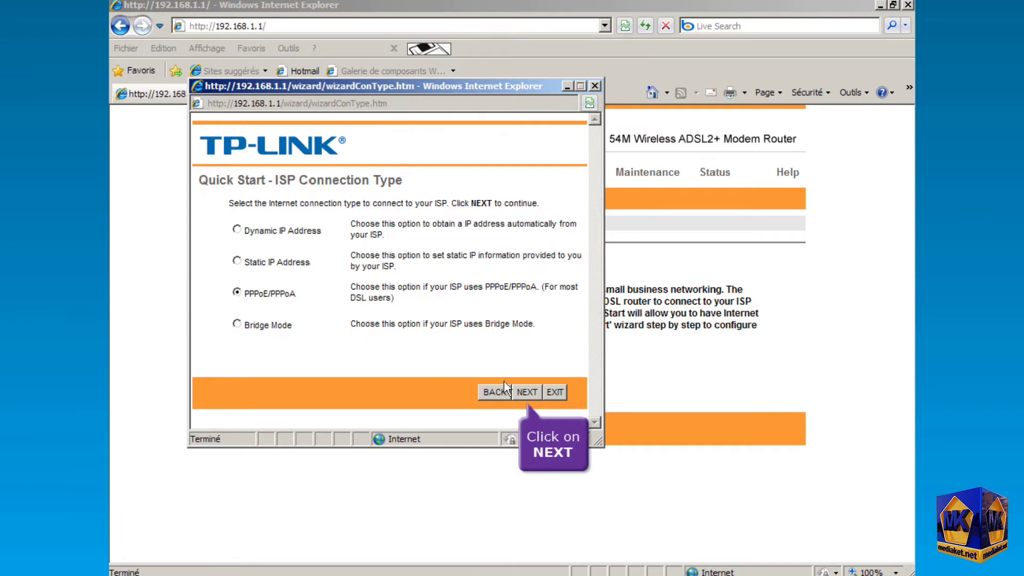
pyautogui.click(526, 388)
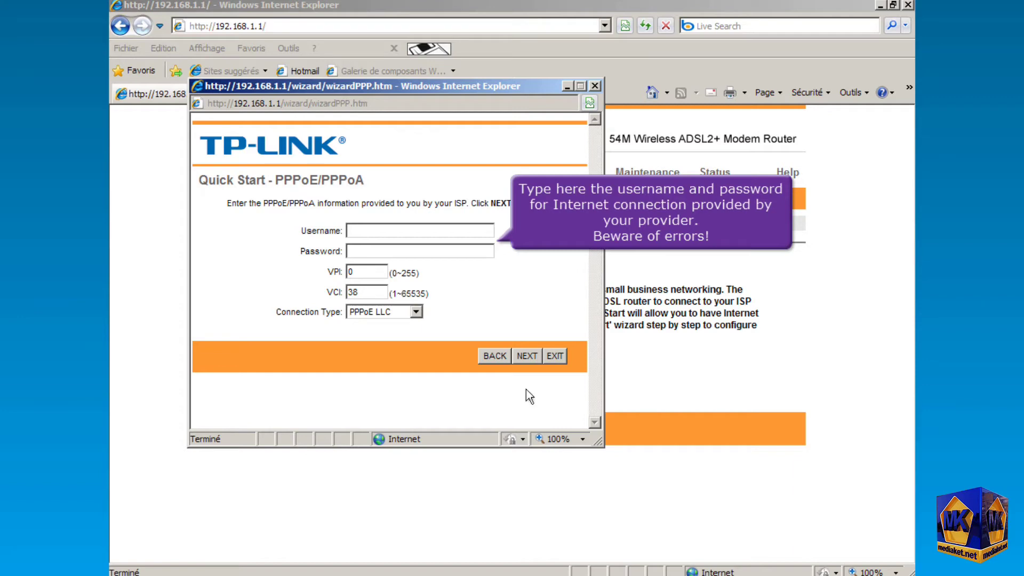
pyautogui.click(358, 230)
pyautogui.write('mediaket_test')
pyautogui.click(357, 251)
pyautogui.write('*********')
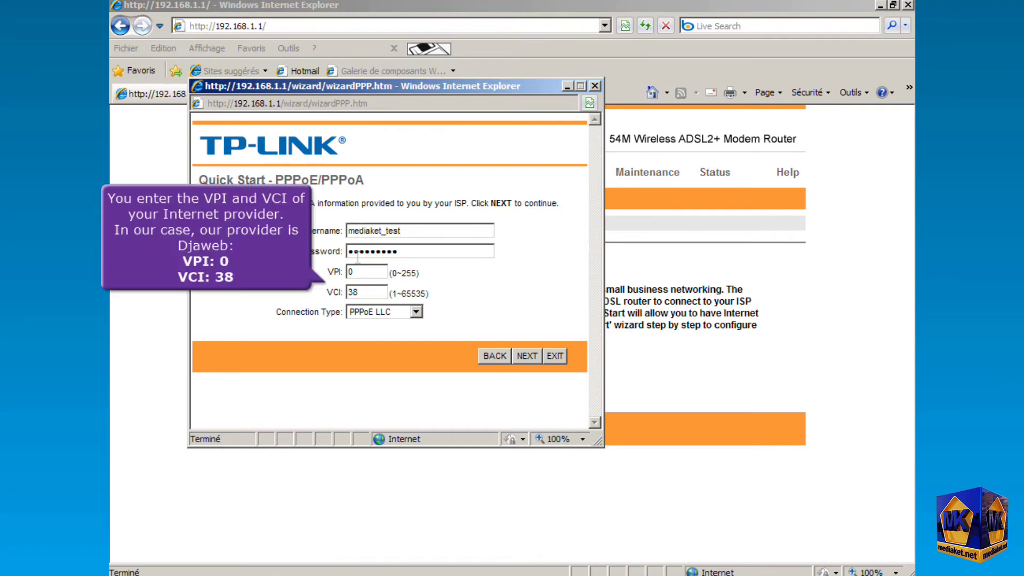
pyautogui.click(357, 272)
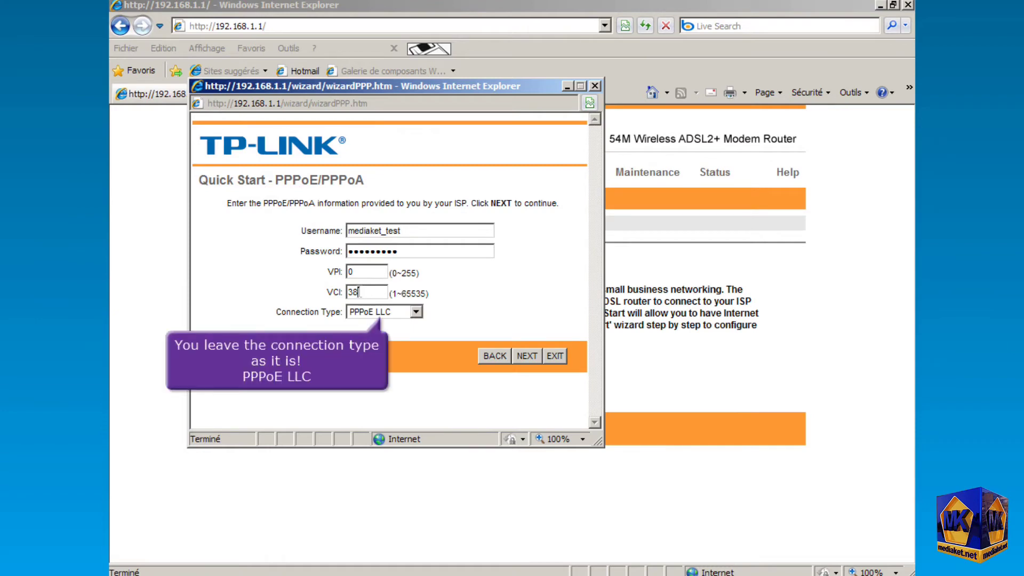
pyautogui.press('Tab')
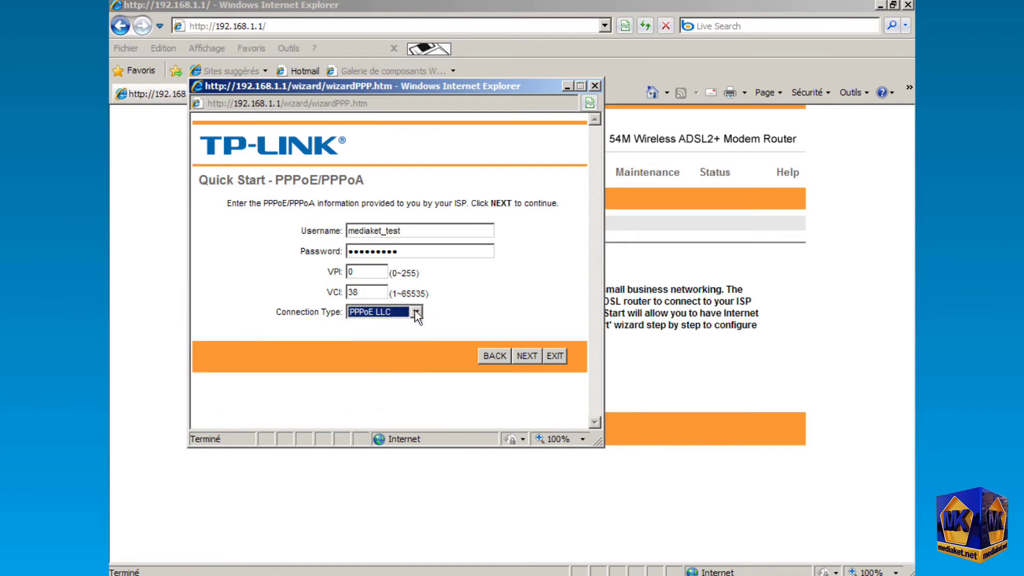
pyautogui.click(526, 355)
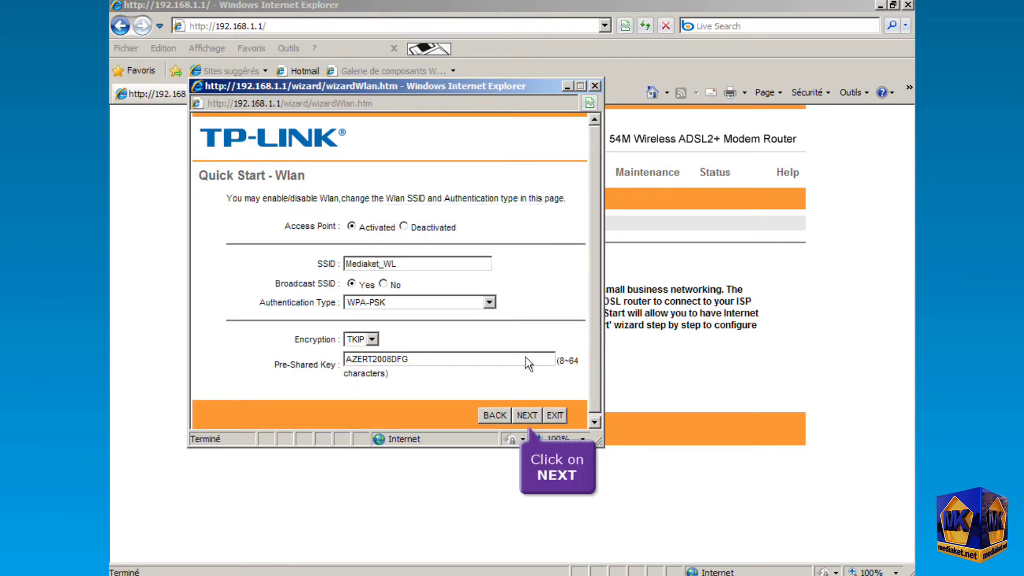
# Step: Accept the Wlan page, save on Quick Start Complete, and close the wizard
pyautogui.click(526, 414)
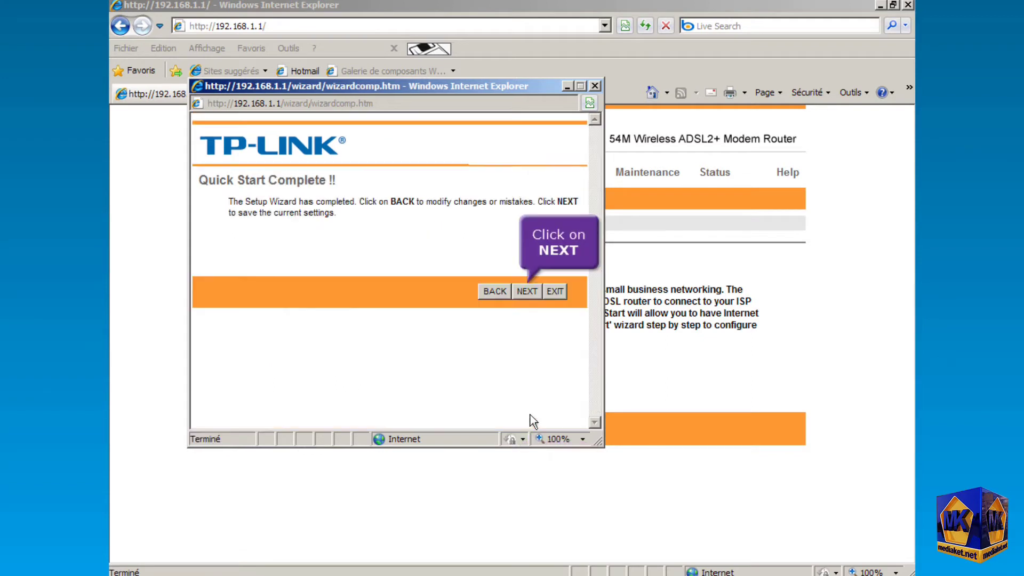
pyautogui.click(529, 293)
pyautogui.click(551, 286)
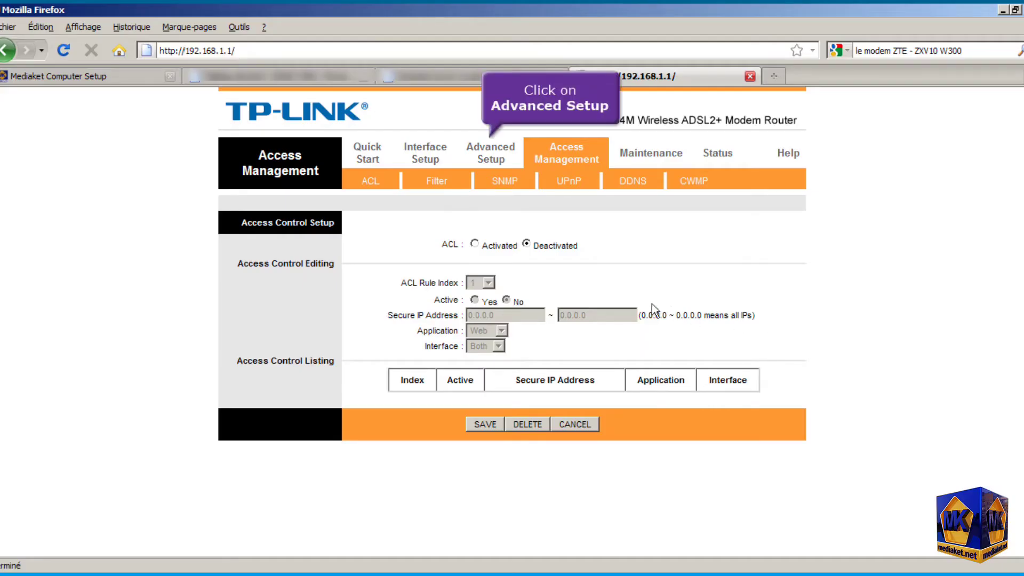
# Step: Navigate to Advanced Setup > NAT > Virtual Server
pyautogui.click(491, 155)
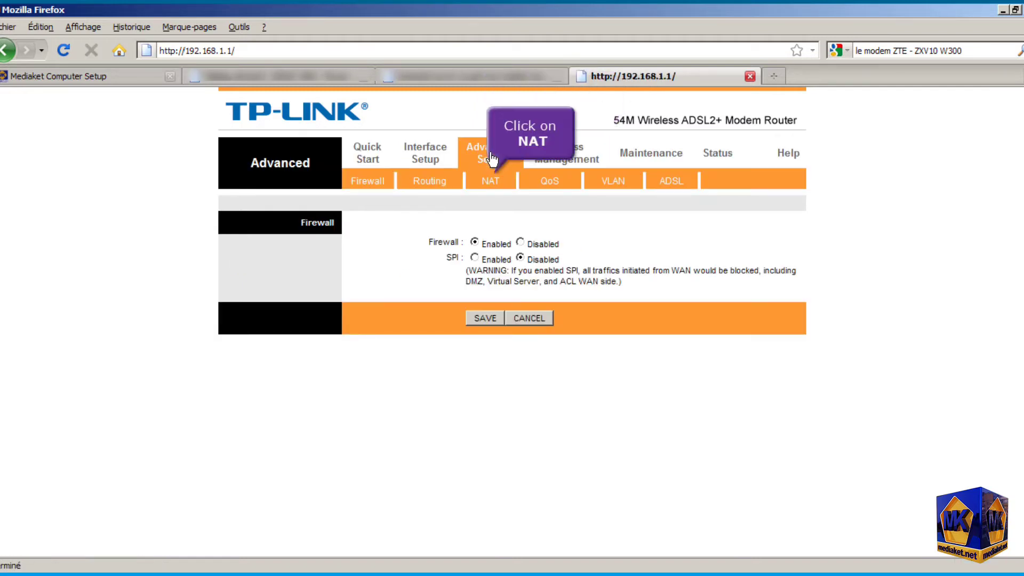
pyautogui.click(490, 184)
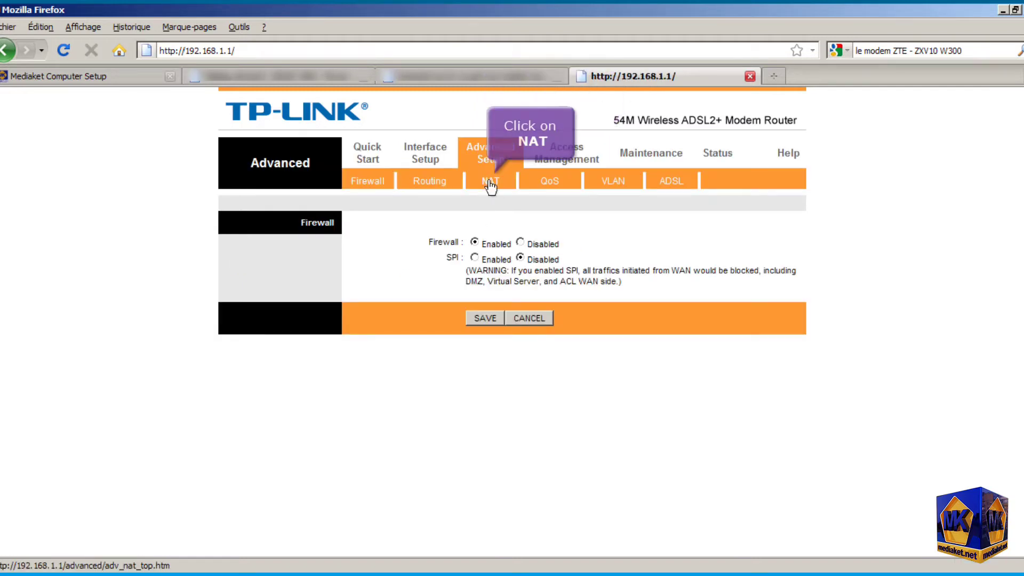
pyautogui.click(491, 185)
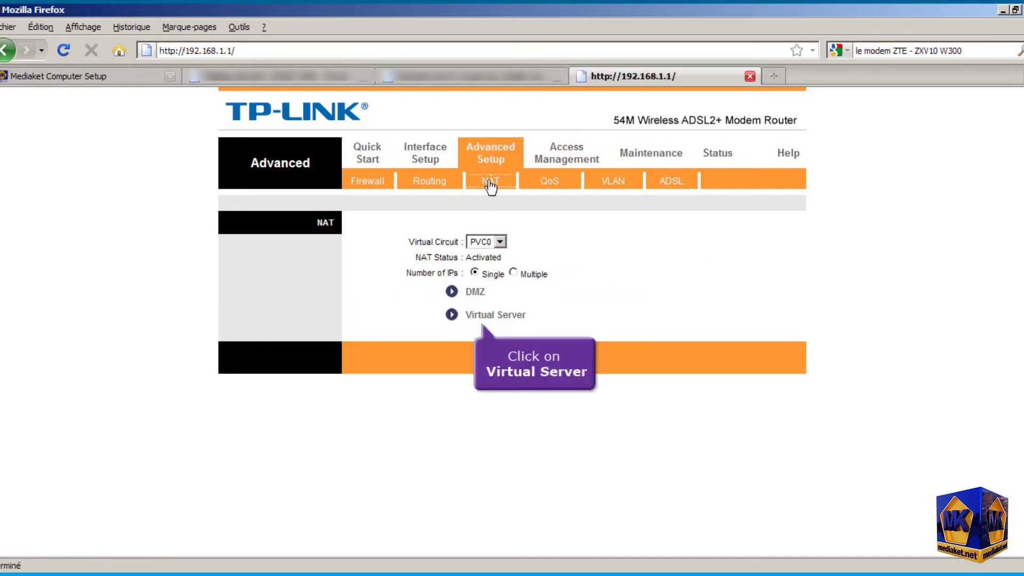
pyautogui.click(501, 316)
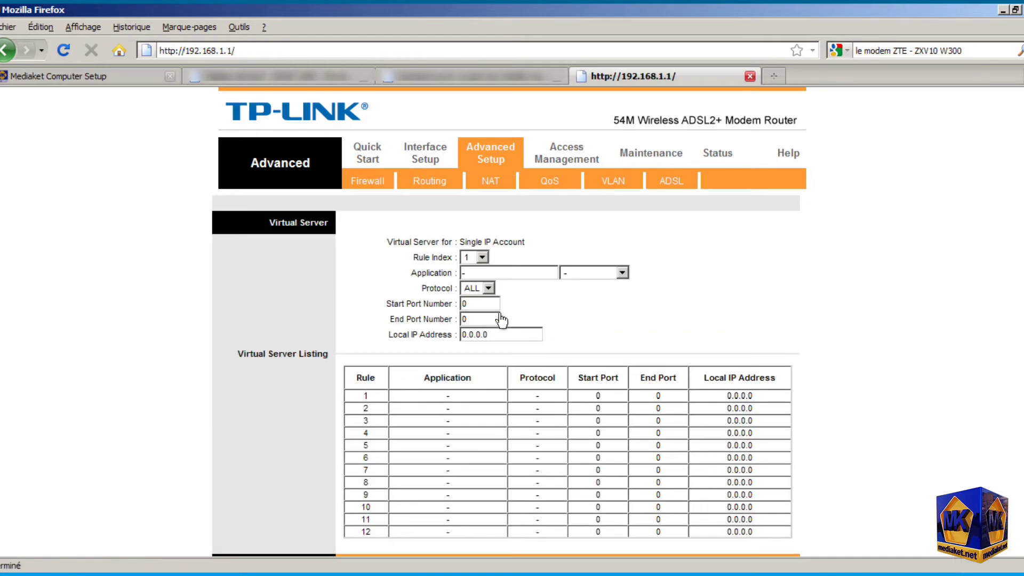
# Step: Save rule 1: application emule, protocol ALL, ports 7620–7620, local IP 192.168.1.2
pyautogui.doubleClick(478, 273)
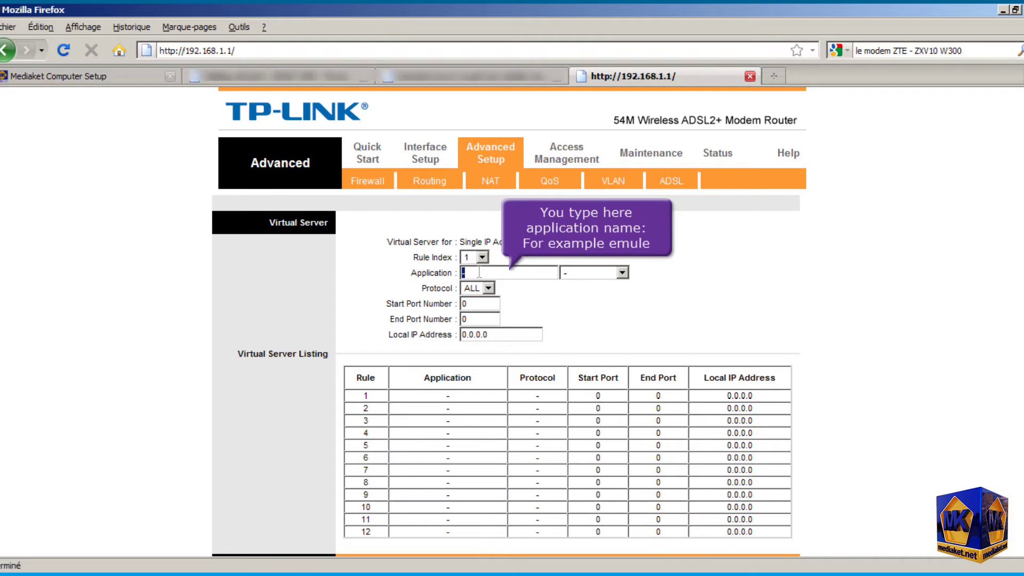
pyautogui.write('em')
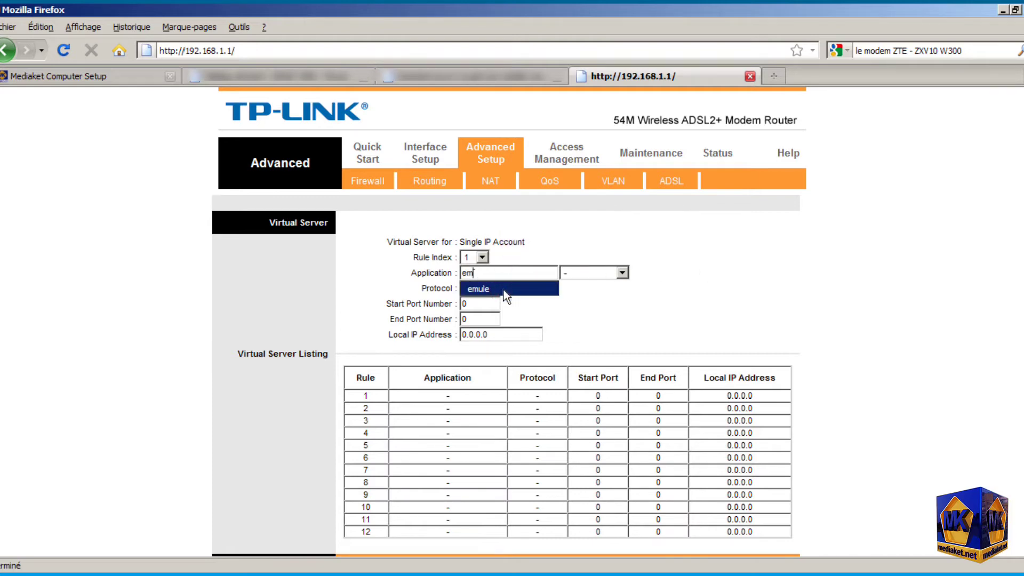
pyautogui.click(504, 290)
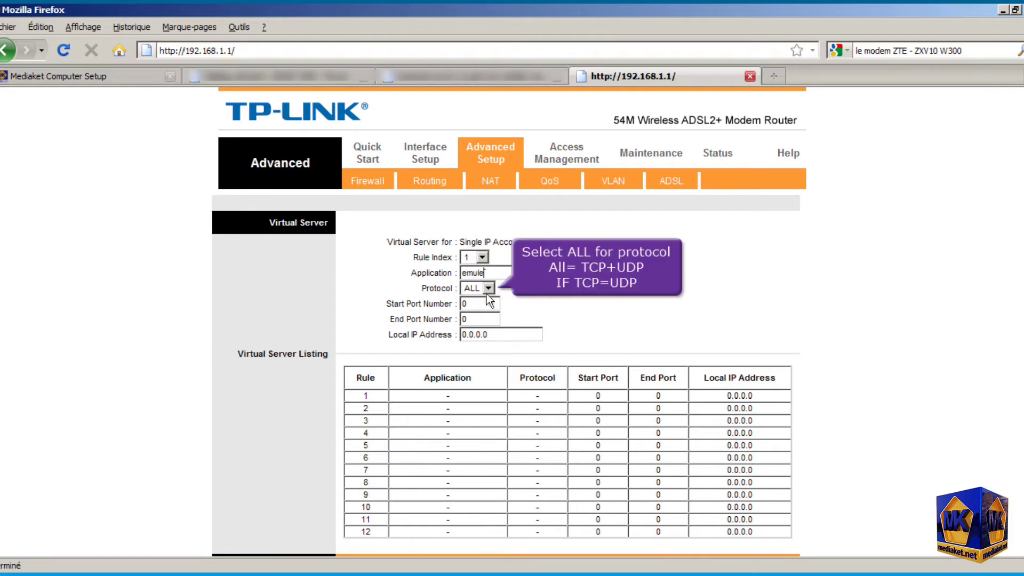
pyautogui.doubleClick(472, 303)
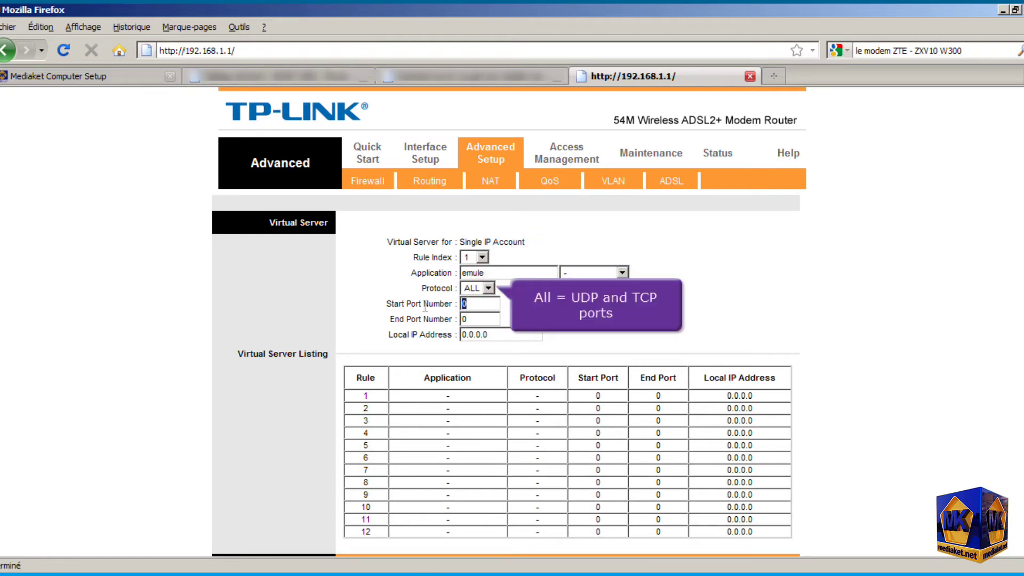
pyautogui.write('7')
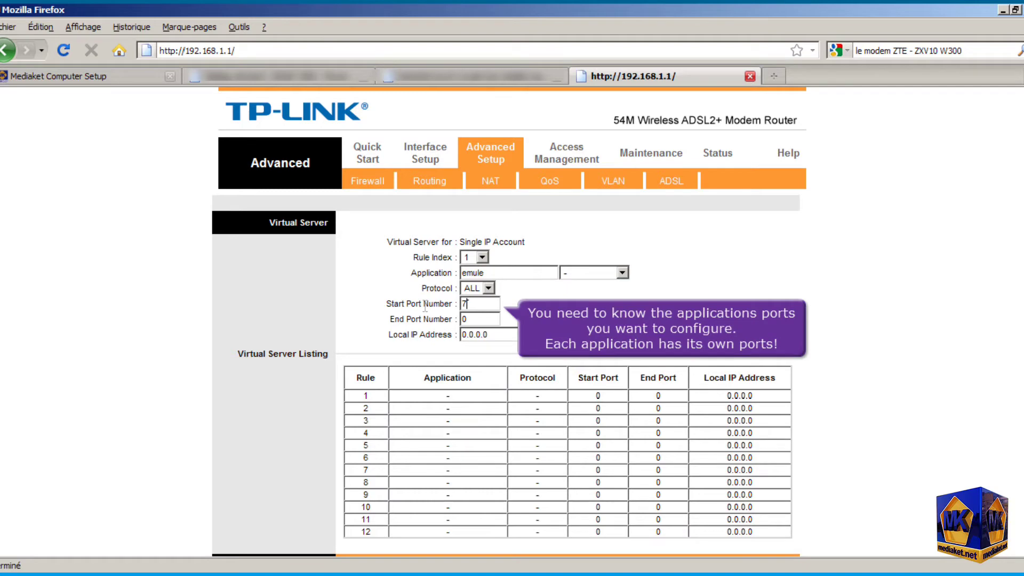
pyautogui.write('620')
pyautogui.doubleClick(473, 317)
pyautogui.write('7620')
pyautogui.doubleClick(504, 334)
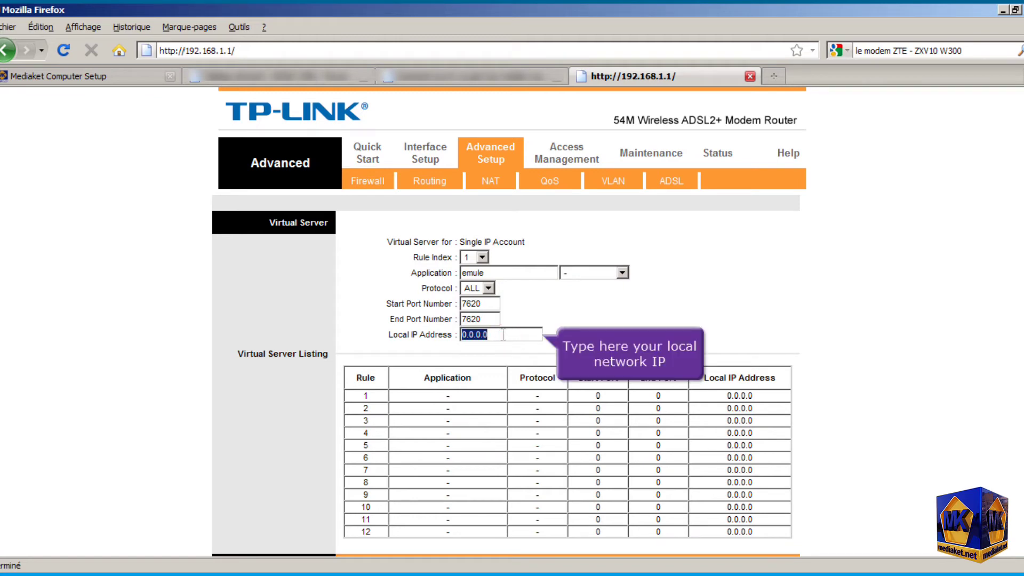
pyautogui.write('192')
pyautogui.click(493, 365)
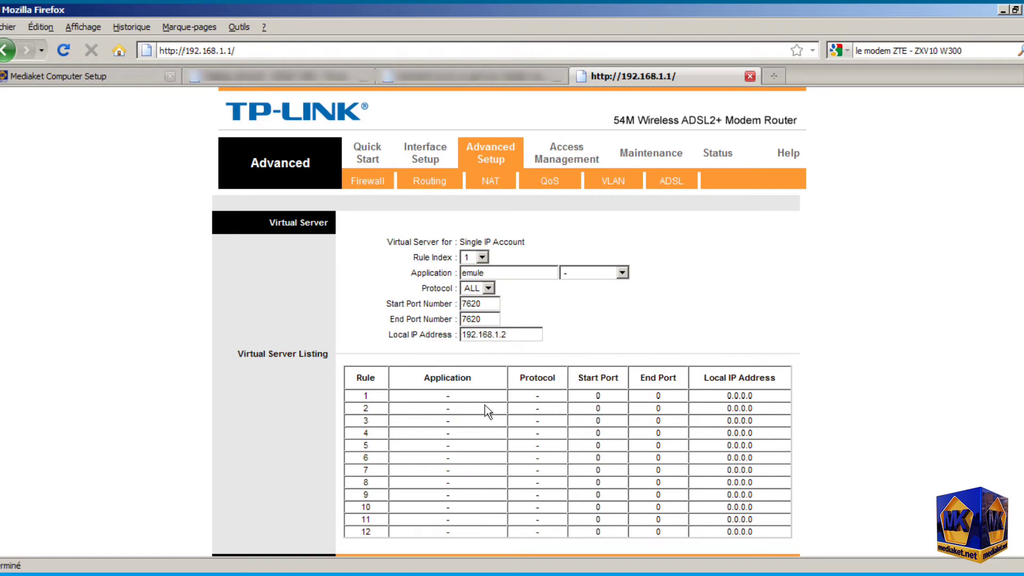
pyautogui.scroll(-2, 478, 433)
pyautogui.click(478, 496)
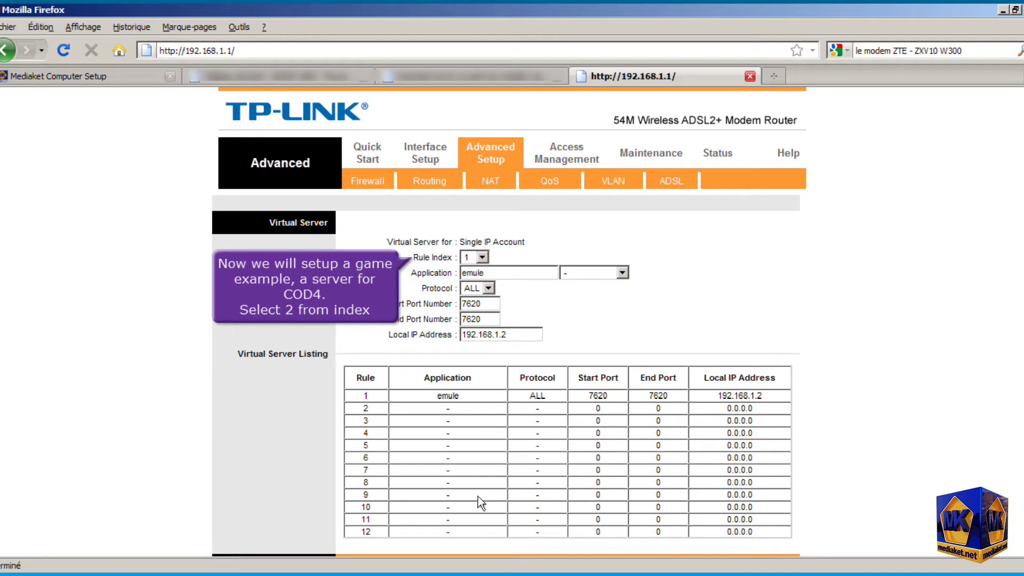
# Step: Select rule index 2, name it COD4 and set start port 28960
pyautogui.click(482, 257)
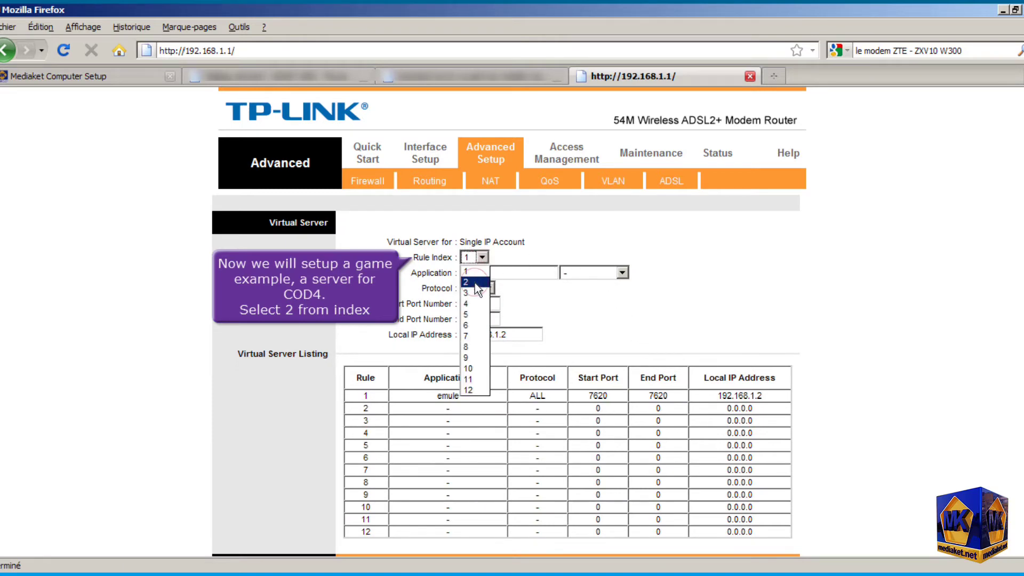
pyautogui.click(469, 282)
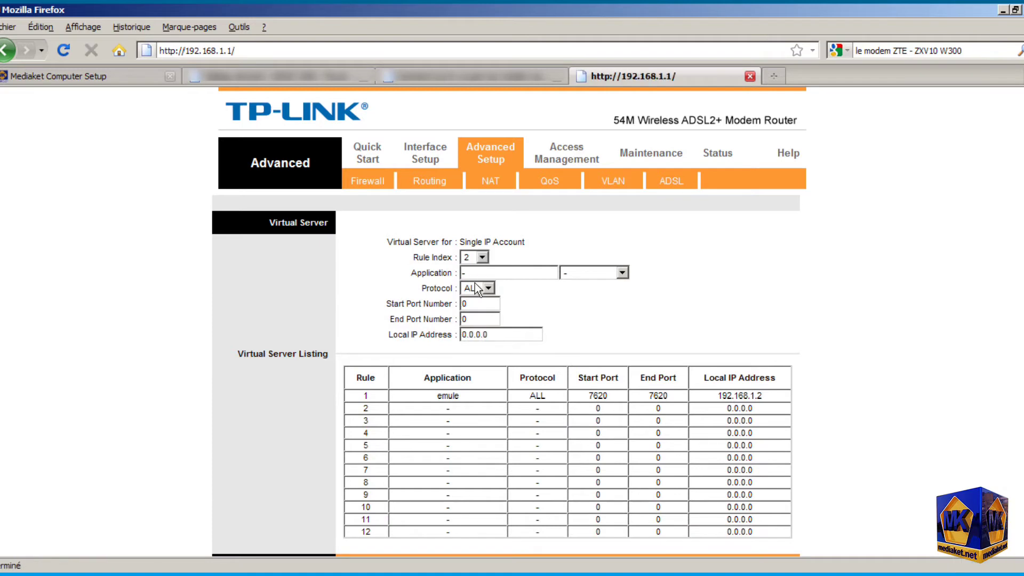
pyautogui.write('COD4')
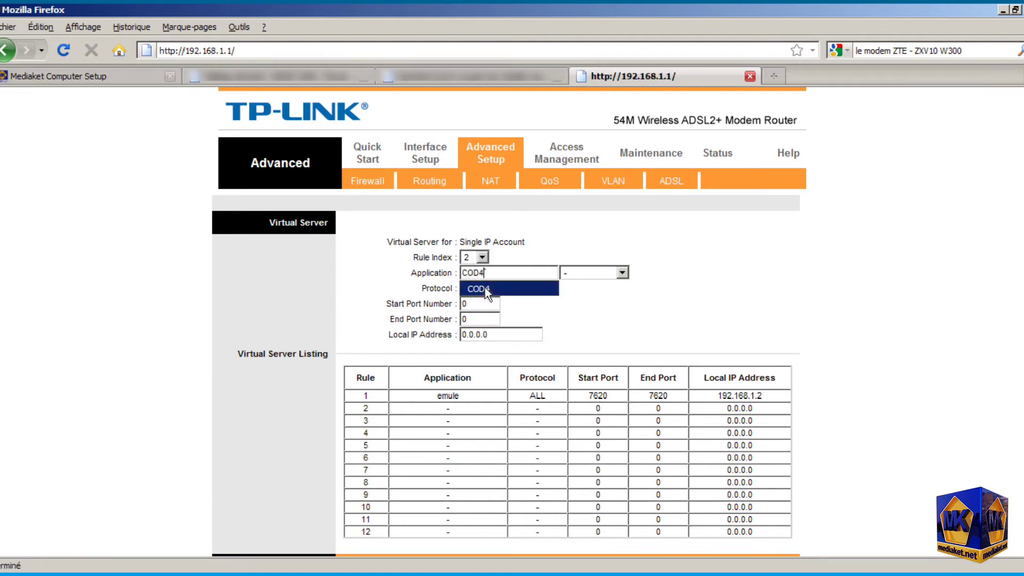
pyautogui.click(485, 288)
pyautogui.click(478, 303)
pyautogui.press('BackSpace')
pyautogui.write('28960')
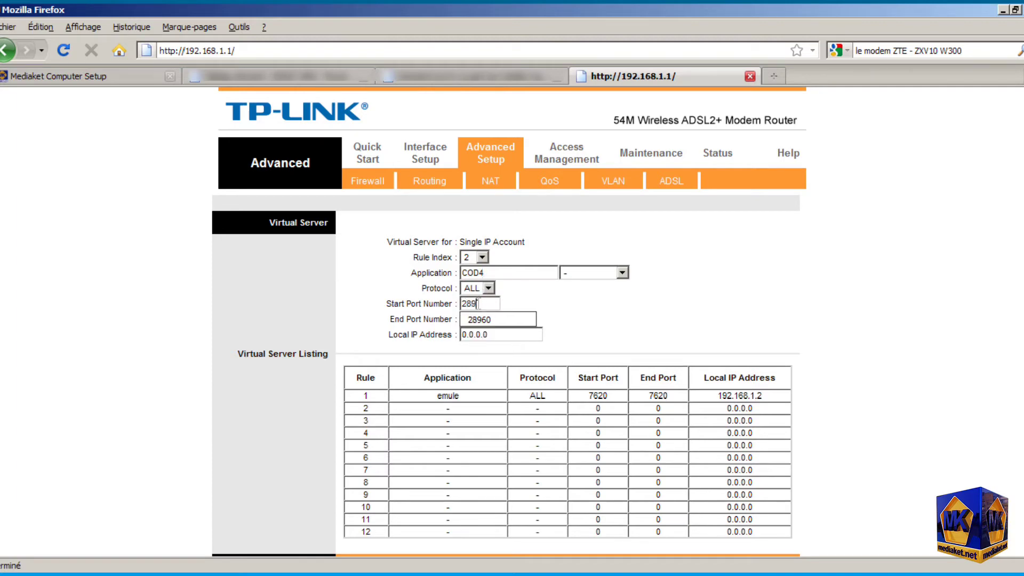
pyautogui.click(491, 324)
# Step: Set end port 28960 and local IP 192.168.1.2, then save the rule
pyautogui.click(491, 322)
pyautogui.press('BackSpace')
pyautogui.write('28960')
pyautogui.click(497, 337)
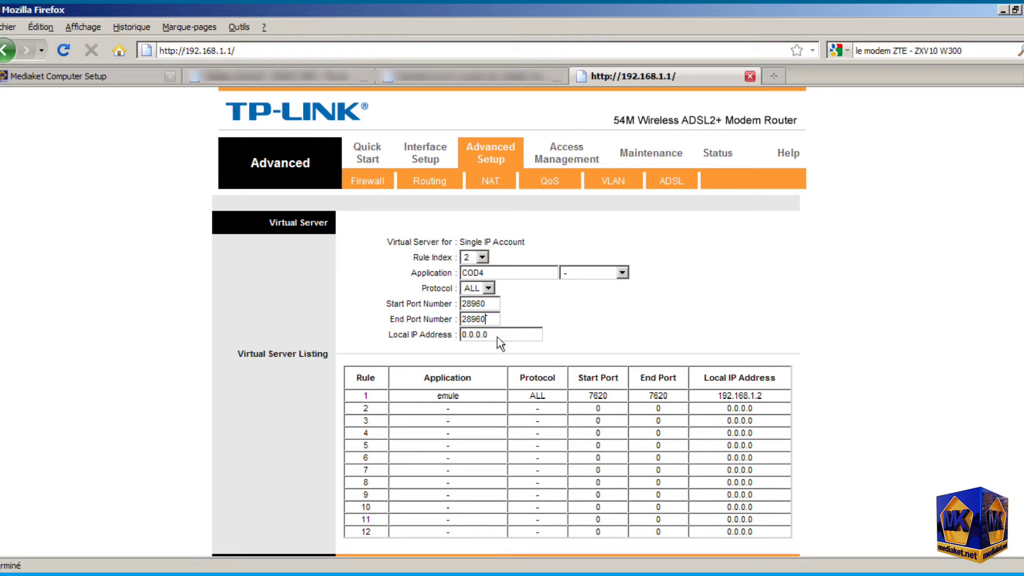
pyautogui.doubleClick(497, 337)
pyautogui.write('192')
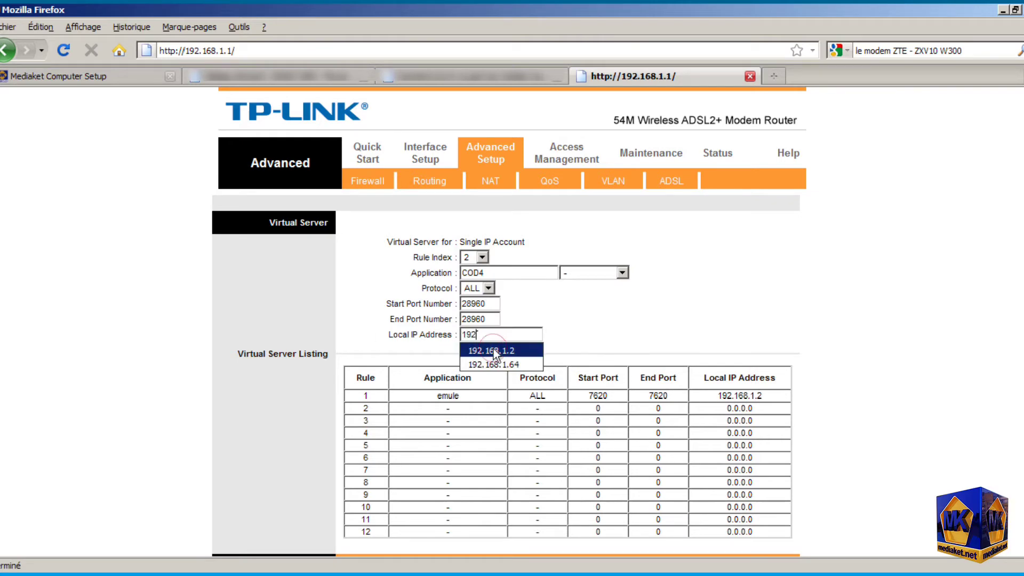
pyautogui.click(494, 347)
pyautogui.scroll(-2, 477, 426)
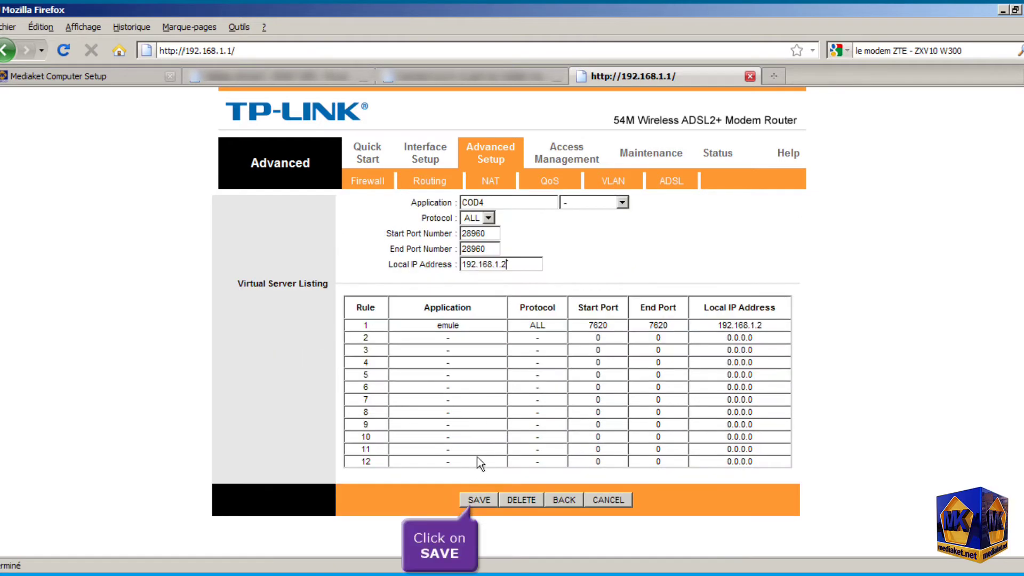
pyautogui.click(476, 496)
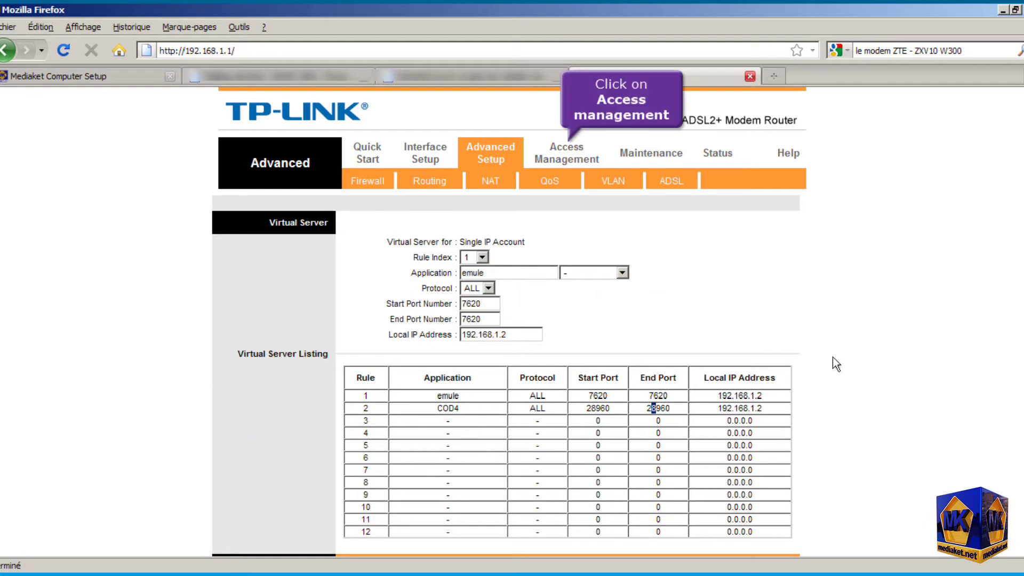
# Step: Open Access Management > DDNS and activate dynamic DNS with provider dyndns.com
pyautogui.click(568, 158)
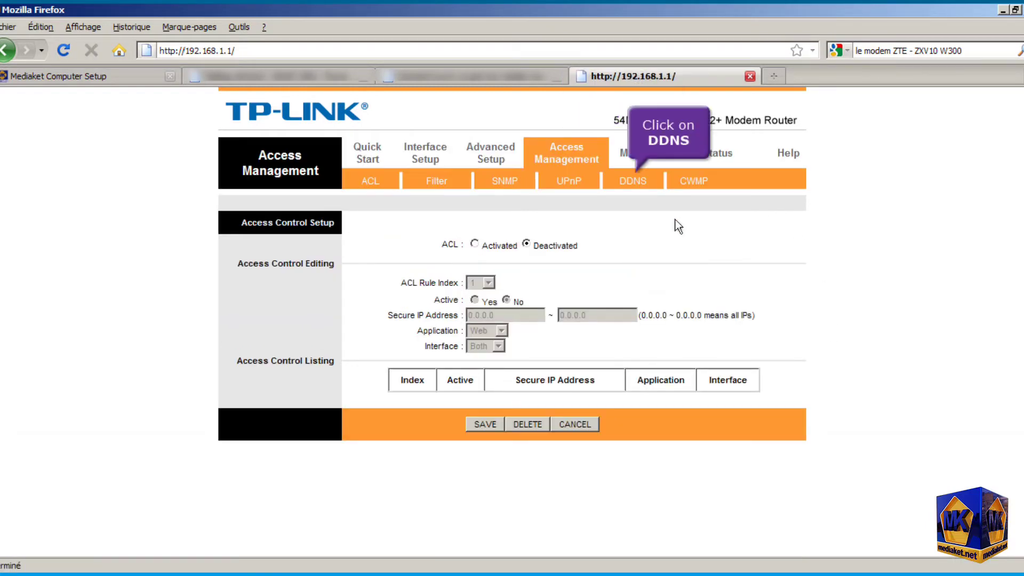
pyautogui.click(633, 183)
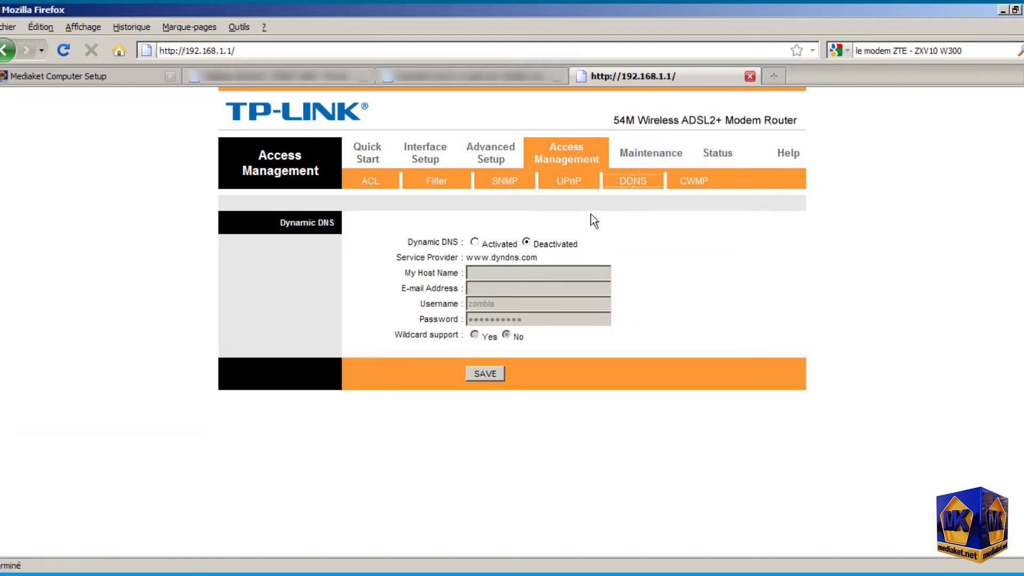
pyautogui.tripleClick(537, 258)
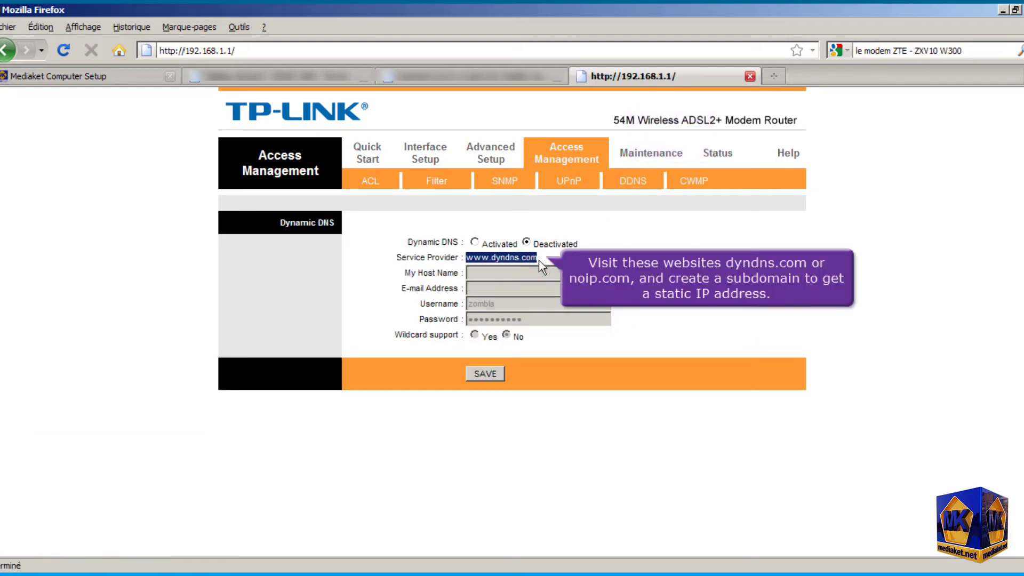
pyautogui.click(474, 243)
# Step: Enter host name zomfree.ath.cx plus the account e-mail and username, then save
pyautogui.click(507, 271)
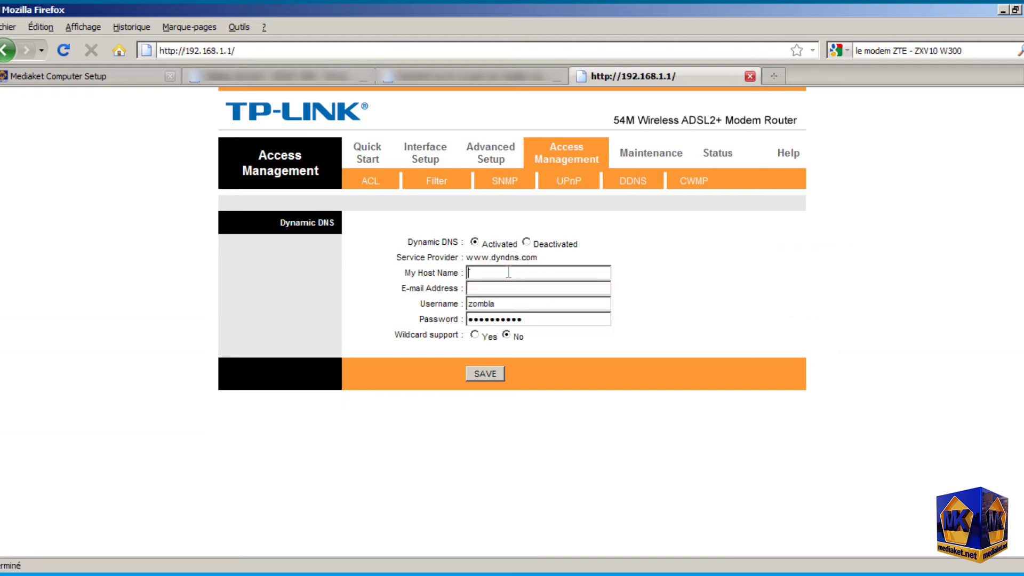
pyautogui.write('z')
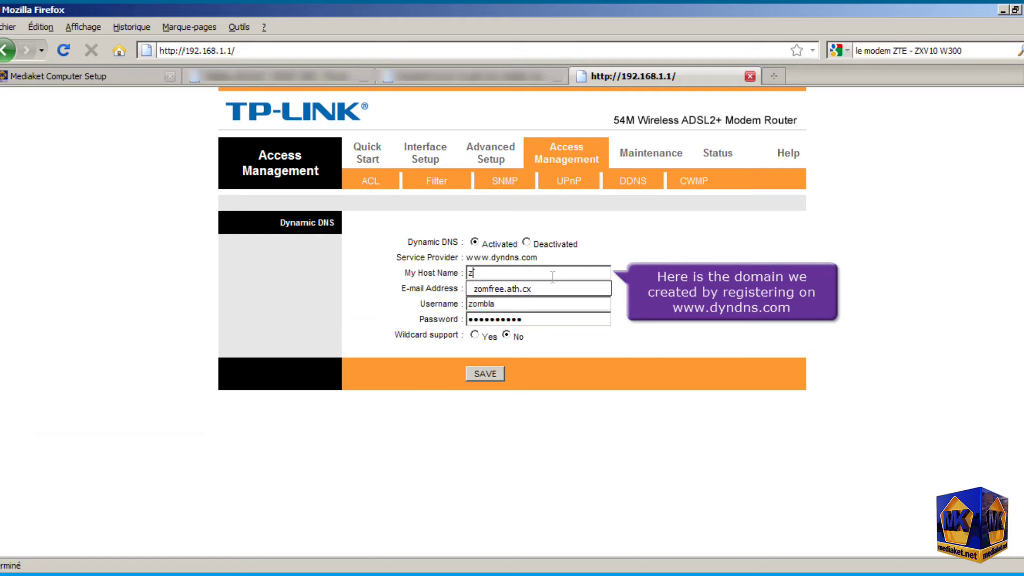
pyautogui.press('Down')
pyautogui.click(521, 288)
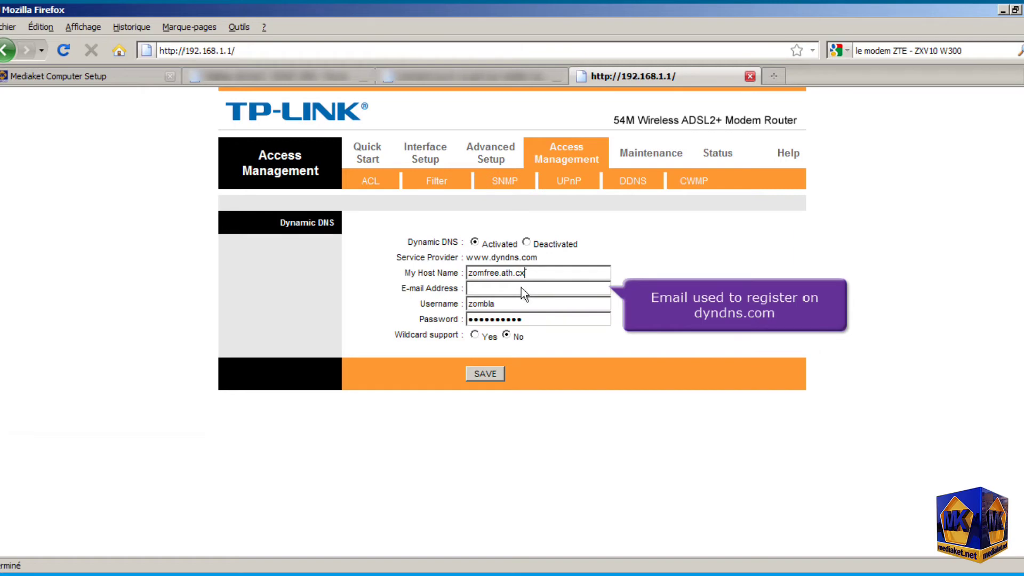
pyautogui.click(520, 288)
pyautogui.write('z')
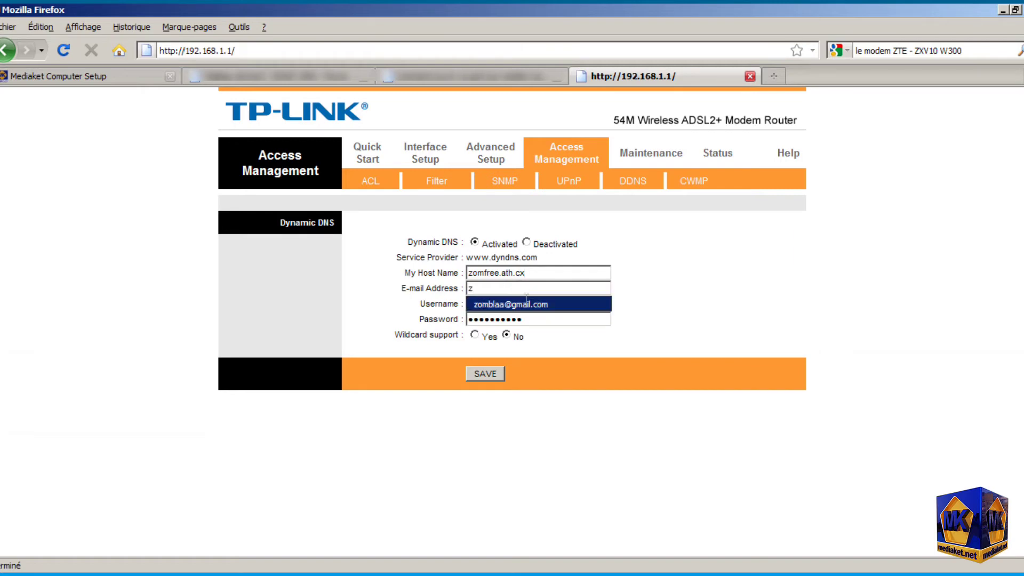
pyautogui.click(527, 307)
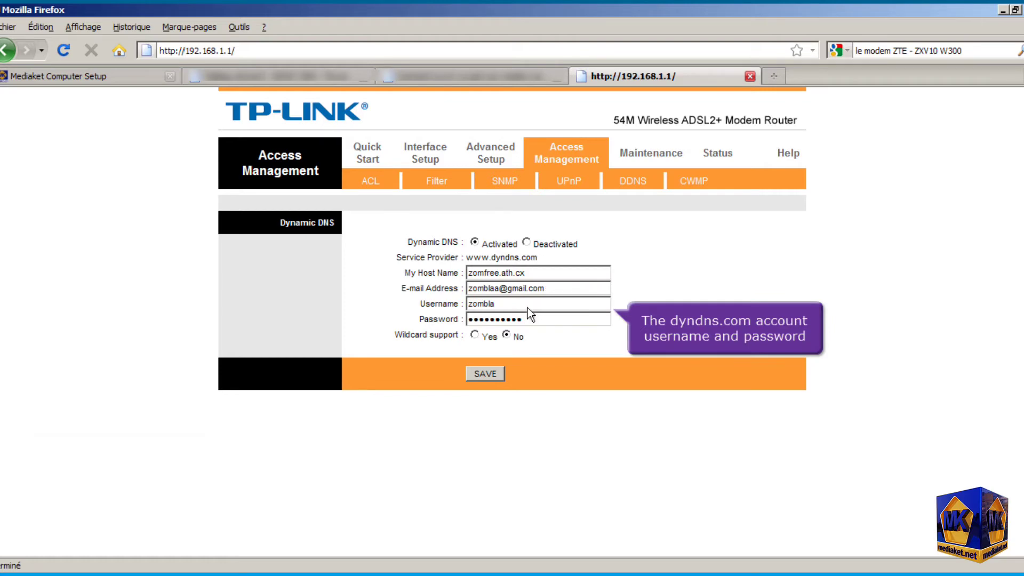
pyautogui.doubleClick(524, 305)
pyautogui.press('Tab')
pyautogui.press('Tab')
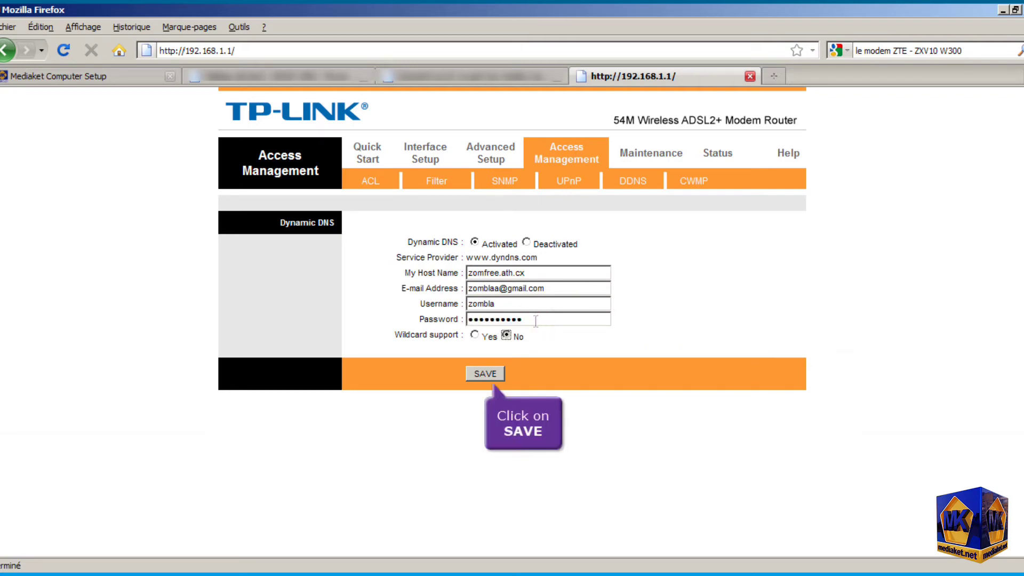
pyautogui.click(488, 375)
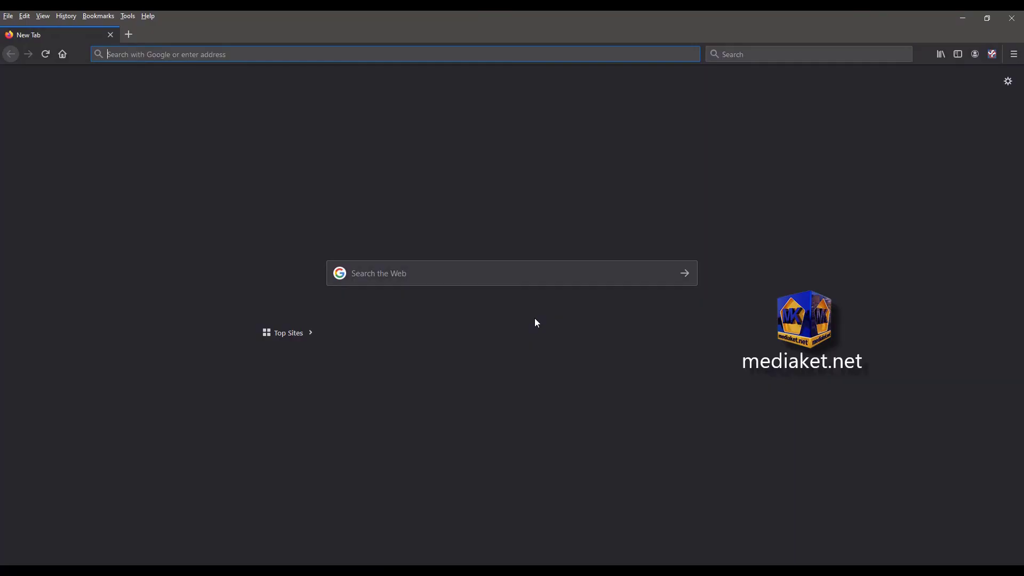
# Step: Log in to the router at 192.168.1.1 with the admin username and password
pyautogui.write('1')
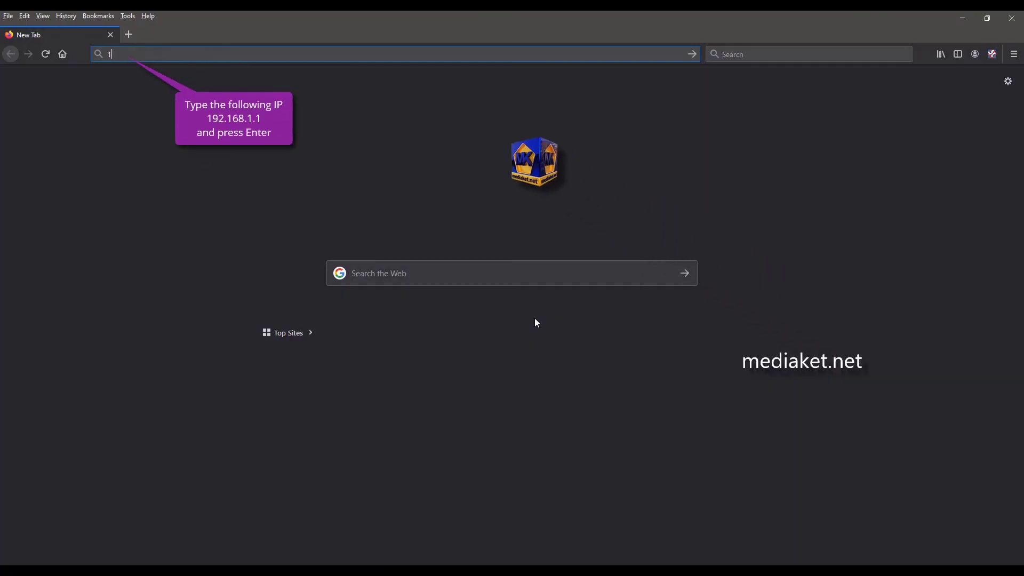
pyautogui.write('92.168.1.')
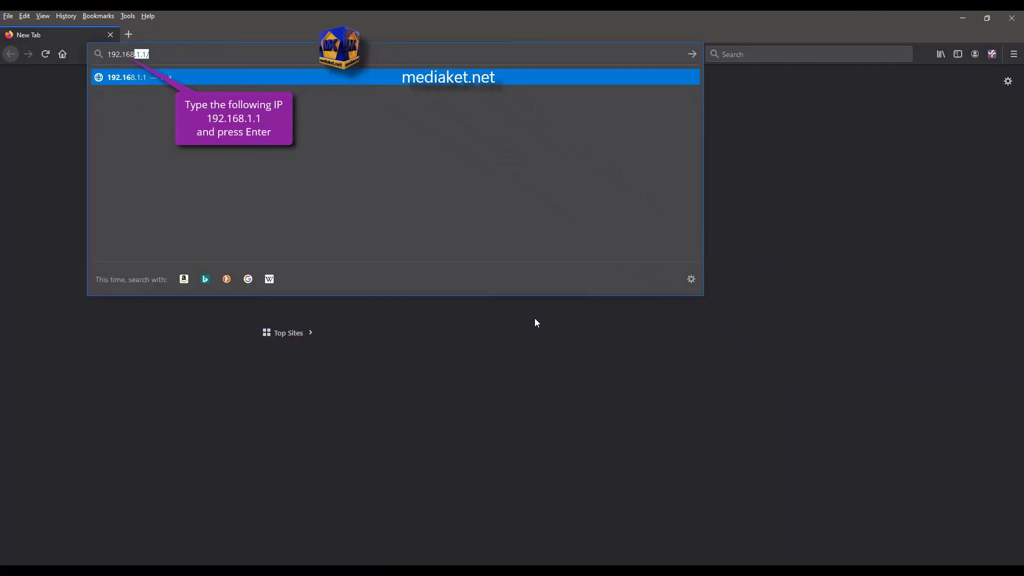
pyautogui.write('1.')
pyautogui.press('Return')
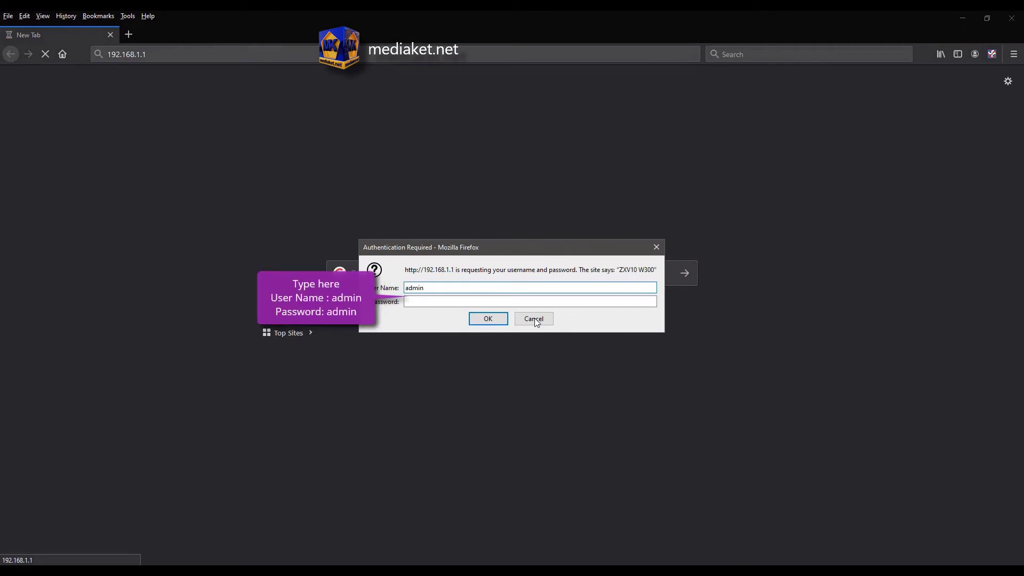
pyautogui.press('Tab')
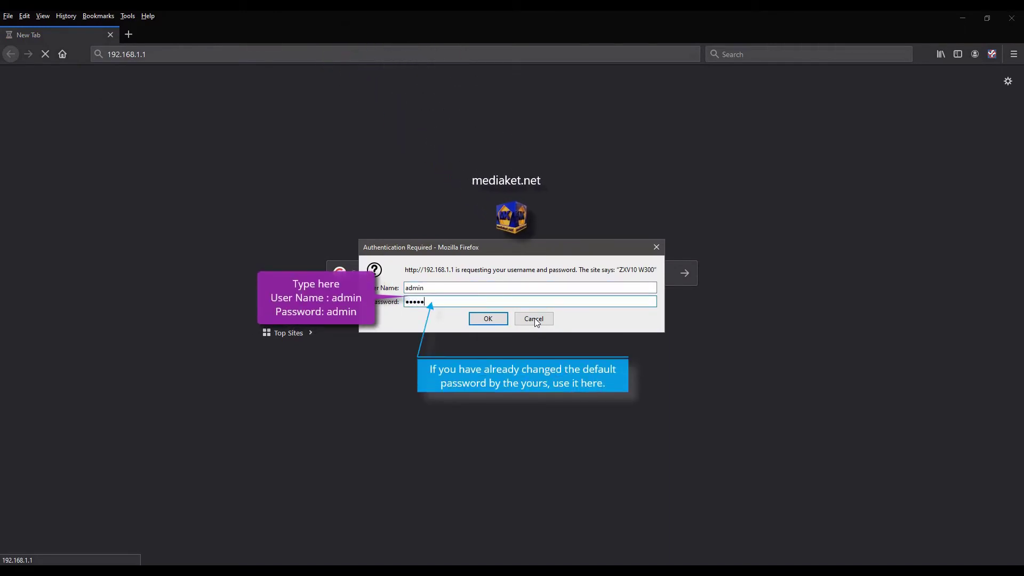
pyautogui.click(488, 318)
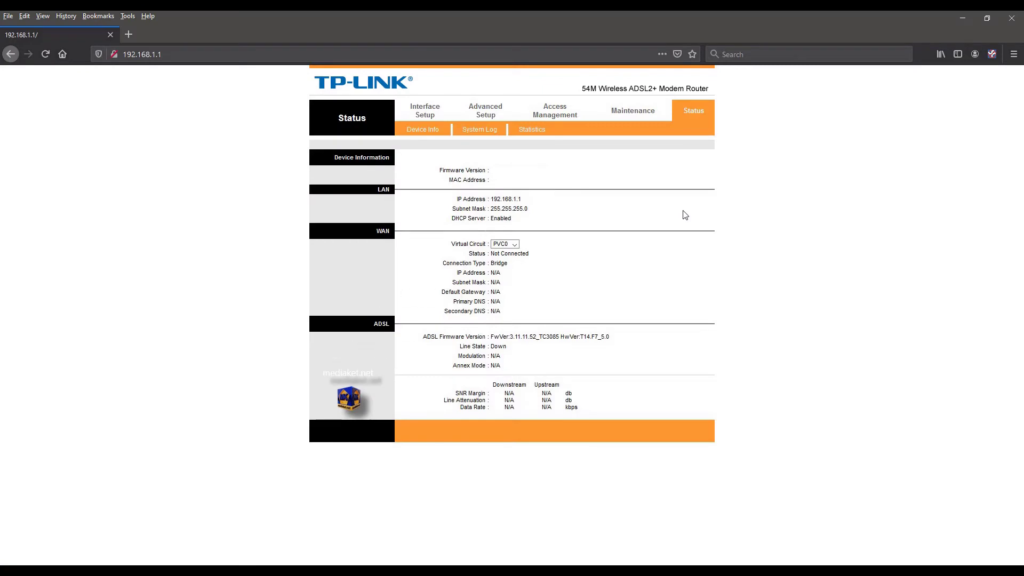
# Step: On the LAN page, set DNS Relay to 'Use User Discovered DNS Server Only'
pyautogui.click(426, 117)
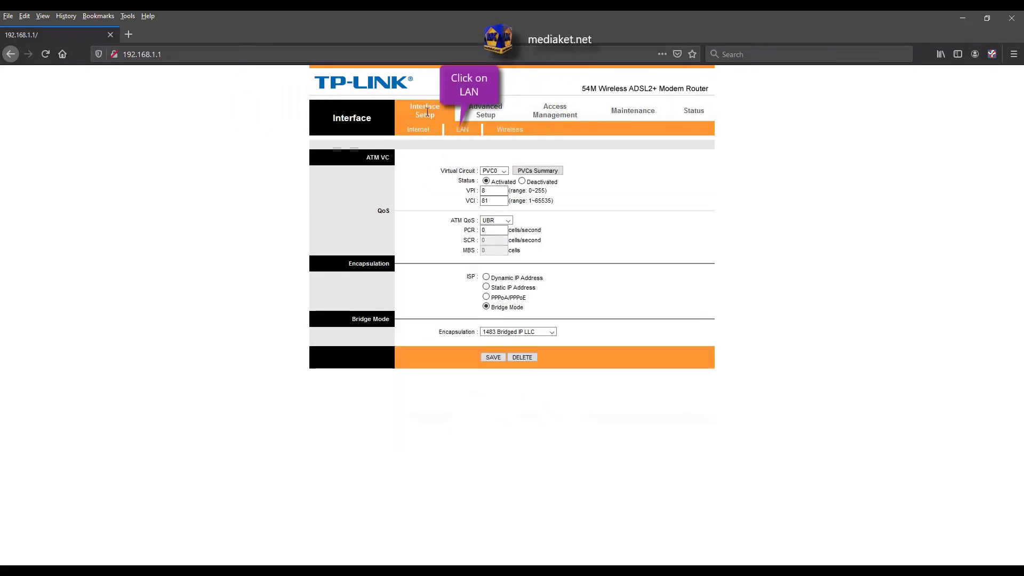
pyautogui.click(464, 131)
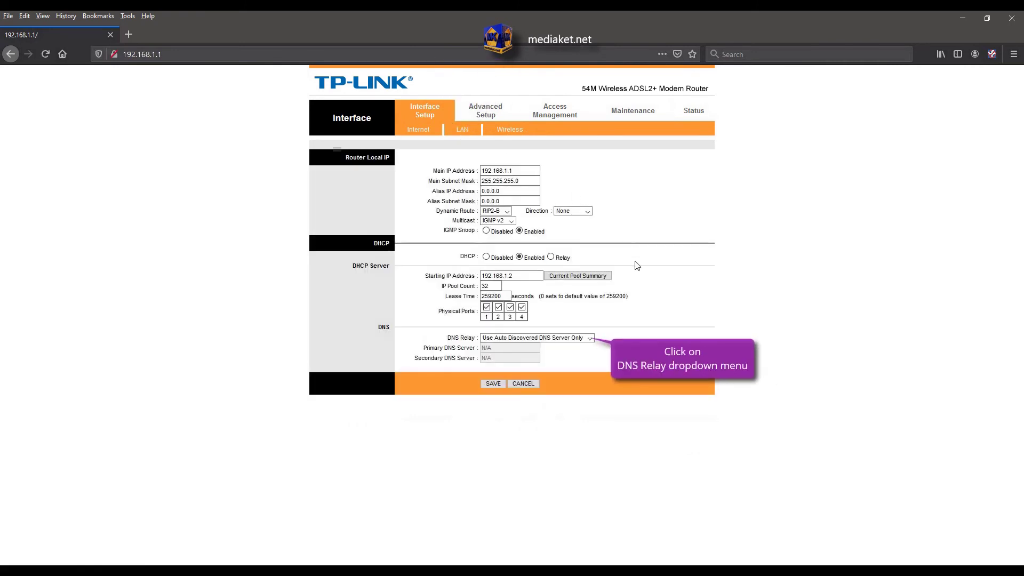
pyautogui.click(589, 339)
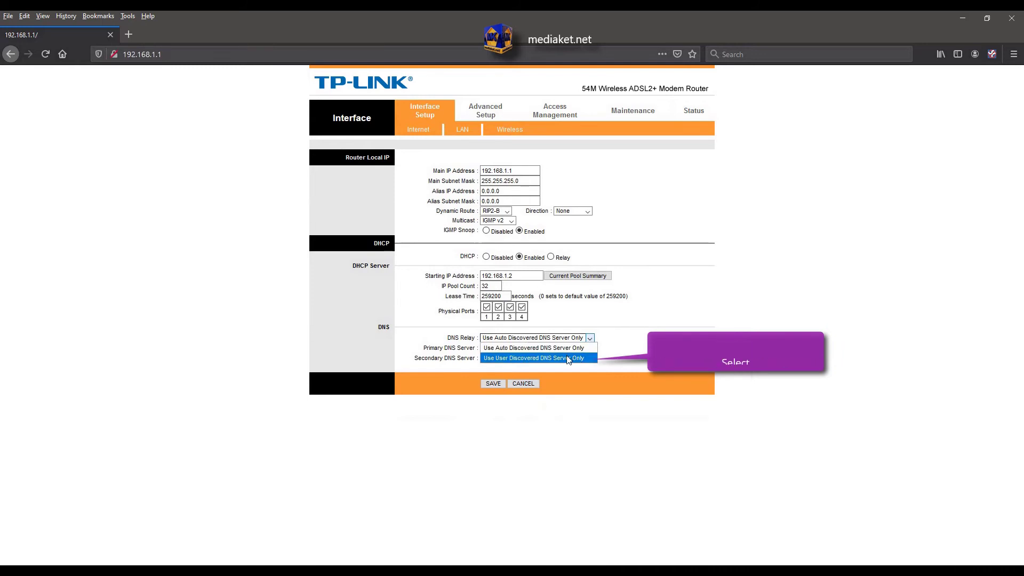
pyautogui.click(569, 358)
# Step: Enter 8.8.8.8 as primary and 8.8.4.4 as secondary DNS, then save
pyautogui.moveTo(538, 348); pyautogui.dragTo(437, 348)
pyautogui.write('83')
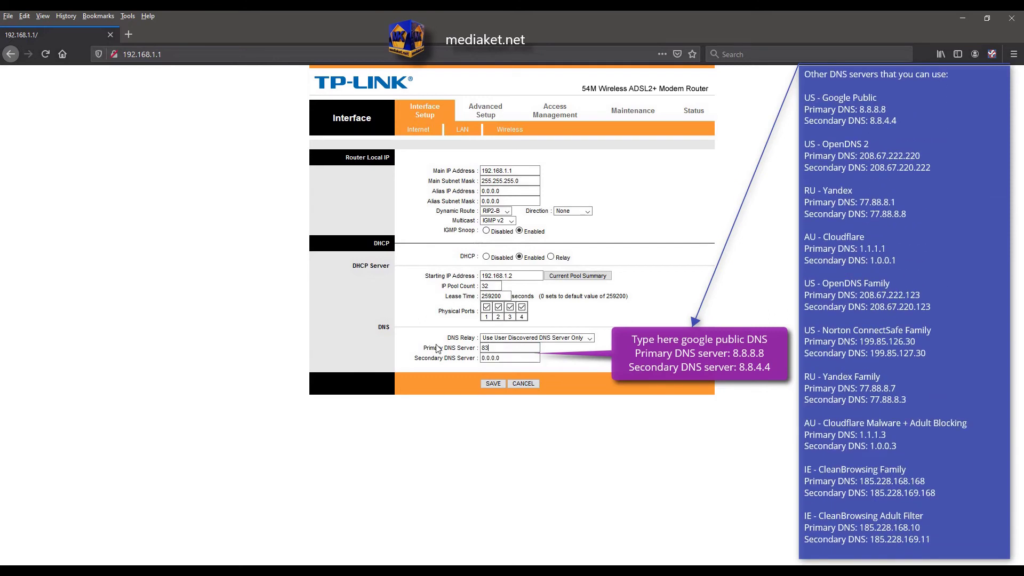
pyautogui.press('BackSpace')
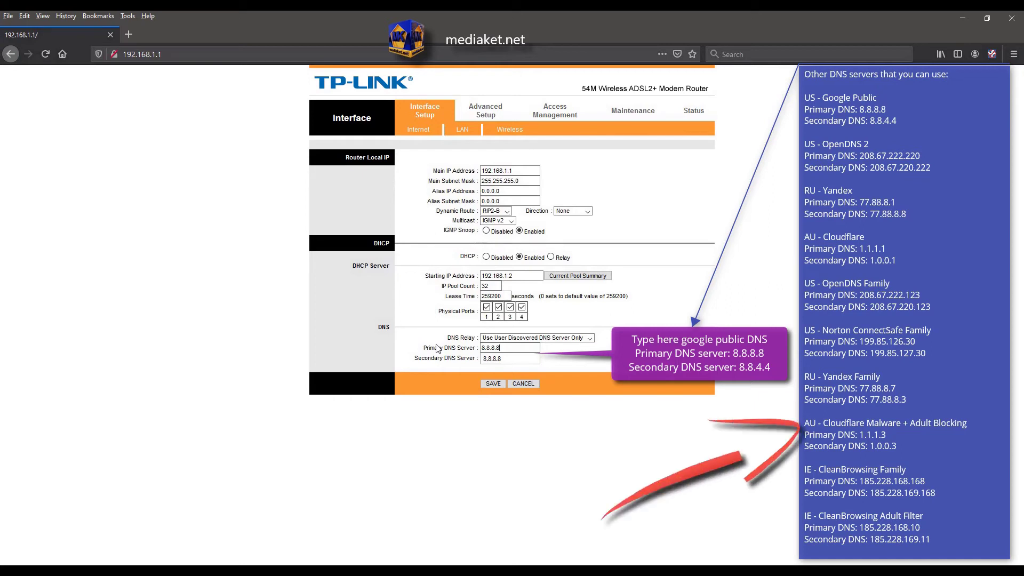
pyautogui.click(578, 359)
pyautogui.moveTo(537, 358); pyautogui.dragTo(429, 359)
pyautogui.write('8')
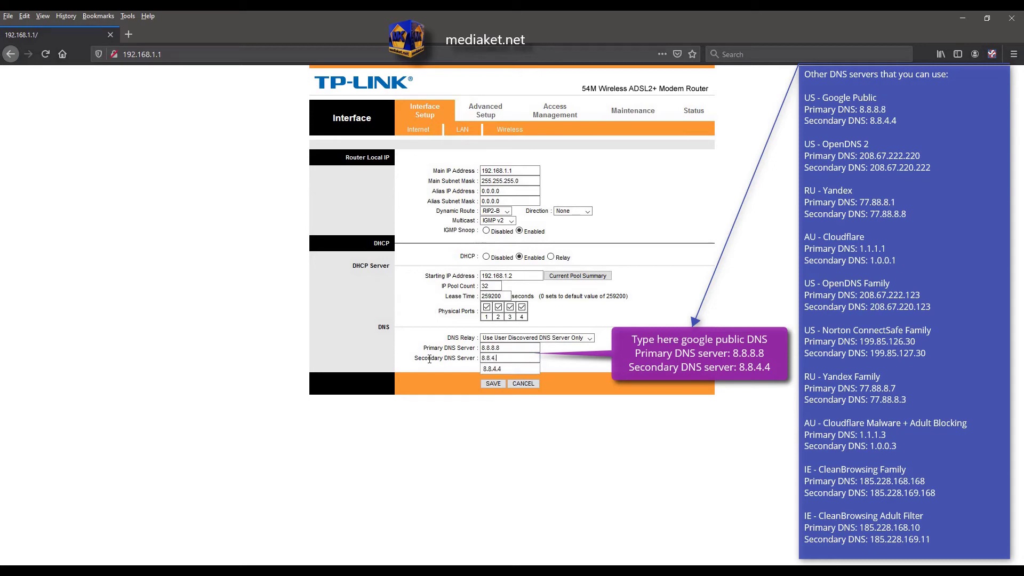
pyautogui.click(567, 361)
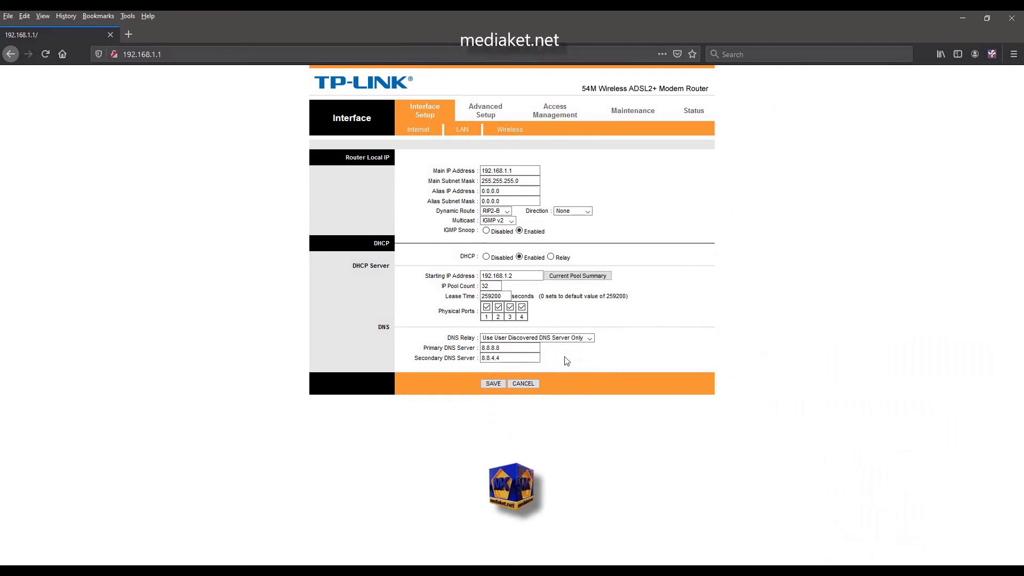
pyautogui.click(491, 383)
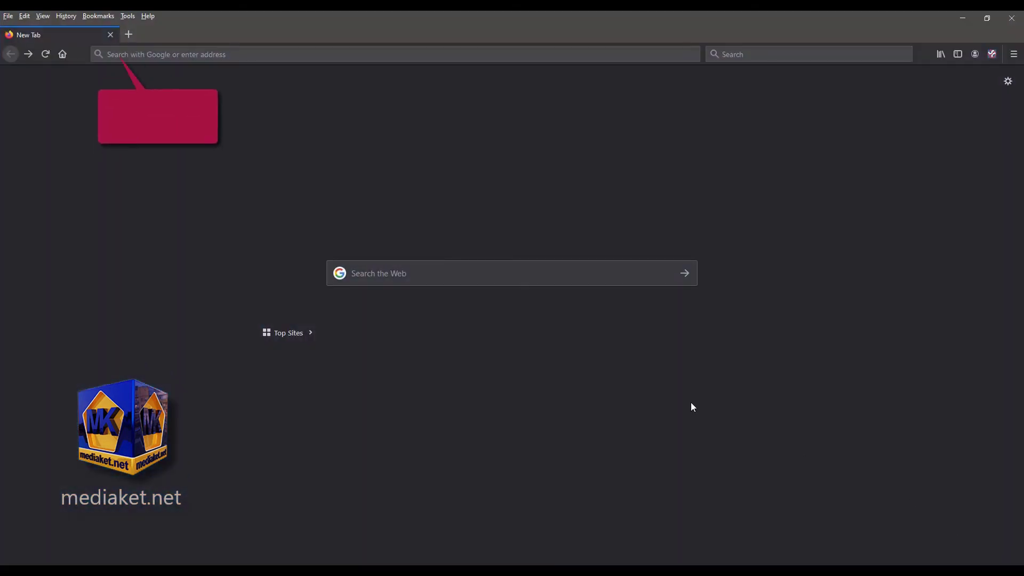
# Step: Sign in at 192.168.1.1 with the admin username and password to reach the Status page
pyautogui.click(141, 54)
pyautogui.write('192.')
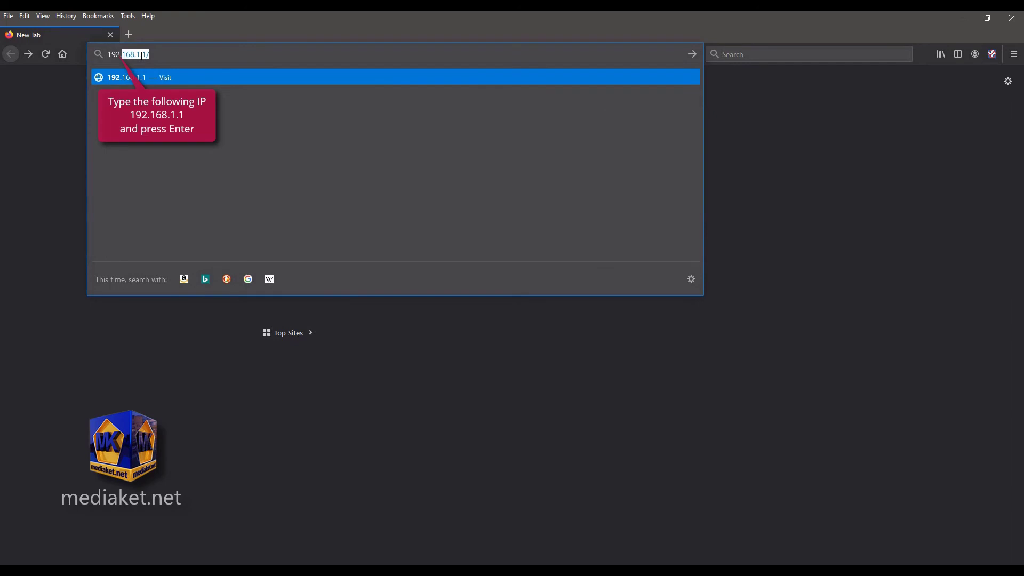
pyautogui.write('168.1.1')
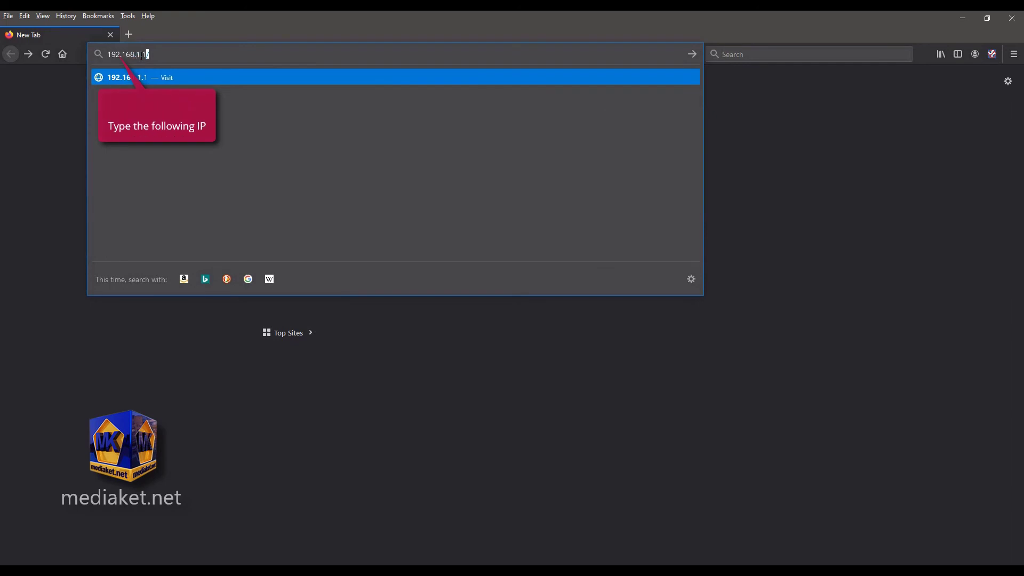
pyautogui.press('Return')
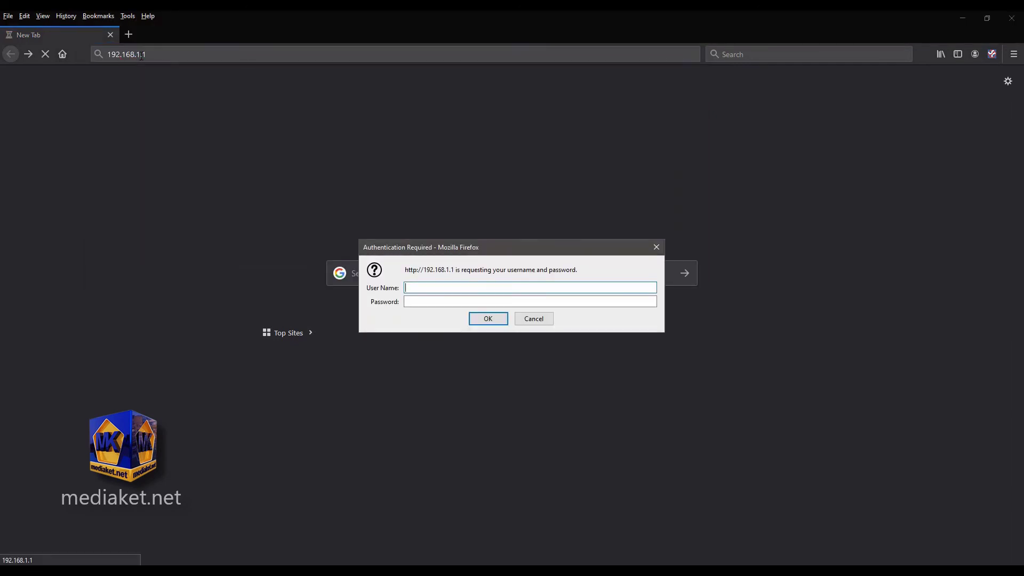
pyautogui.write('admin')
pyautogui.press('Tab')
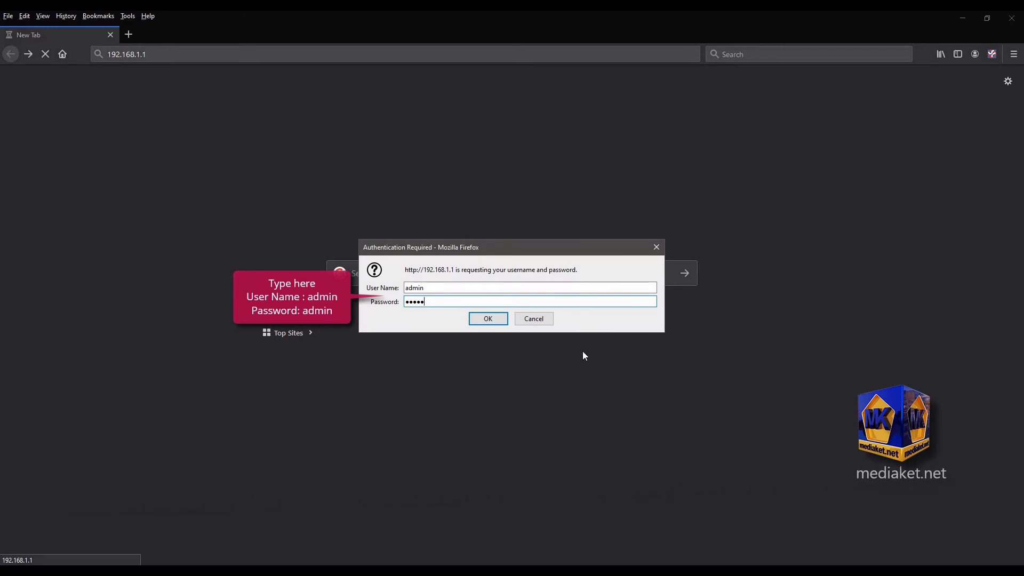
pyautogui.click(487, 318)
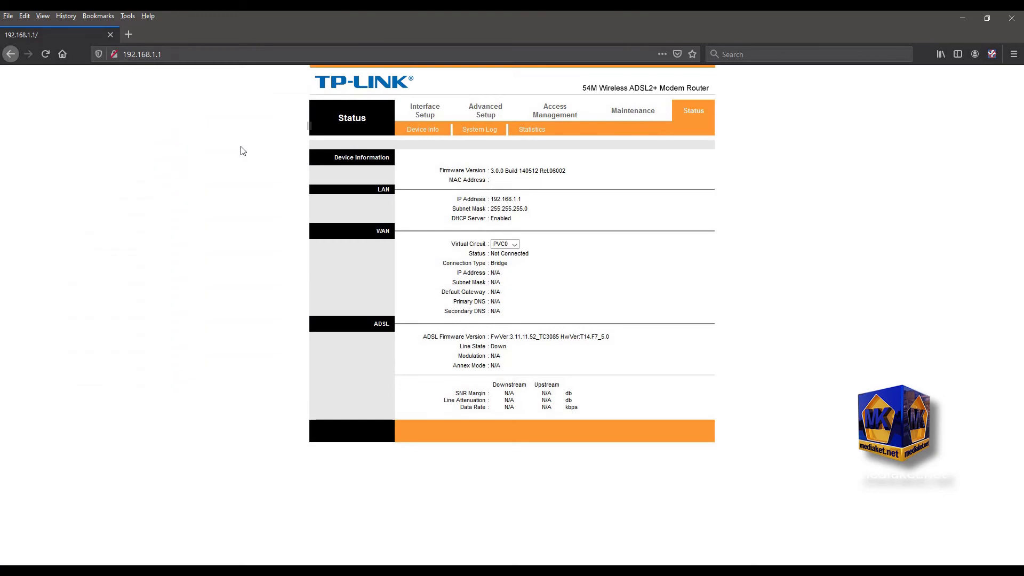
# Step: Back up the rom-0 romfile from Maintenance > Firmware, saving it to the Desktop
pyautogui.click(631, 113)
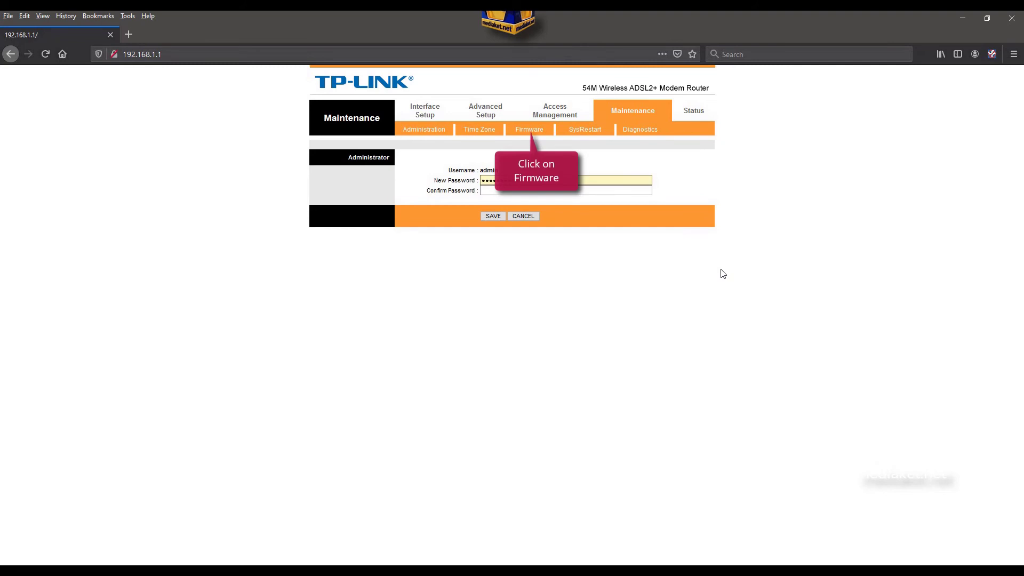
pyautogui.click(530, 133)
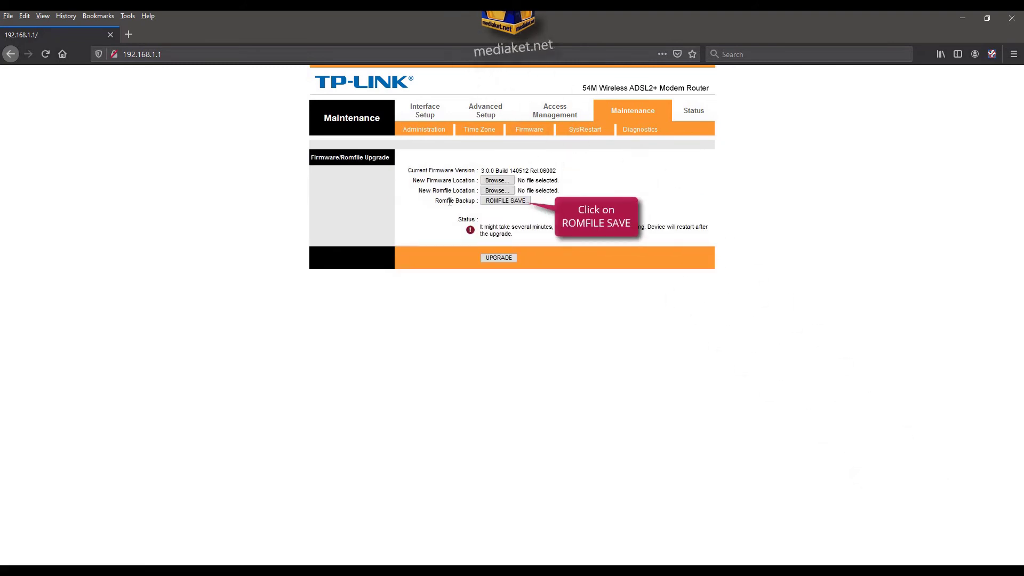
pyautogui.click(509, 205)
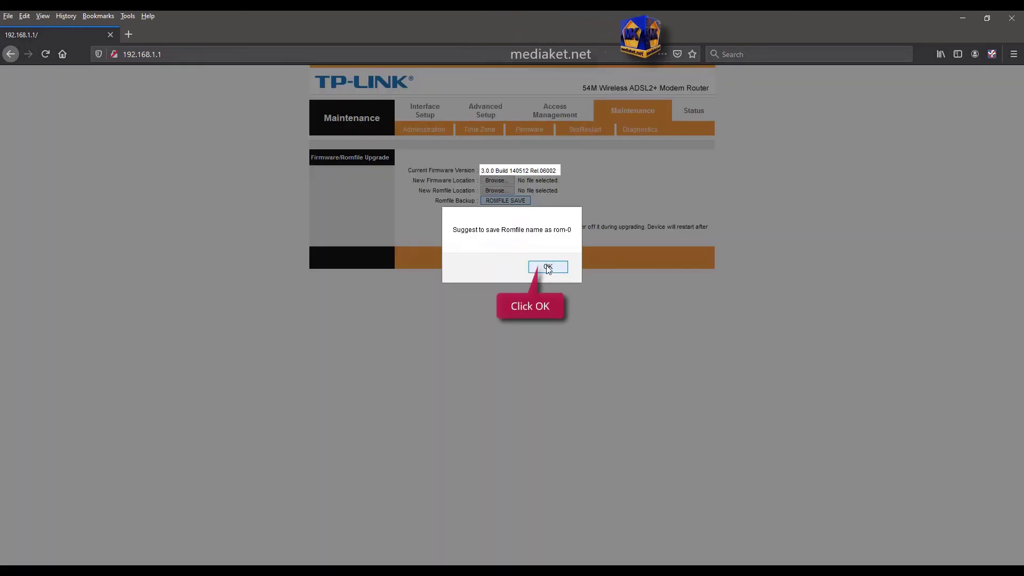
pyautogui.click(547, 267)
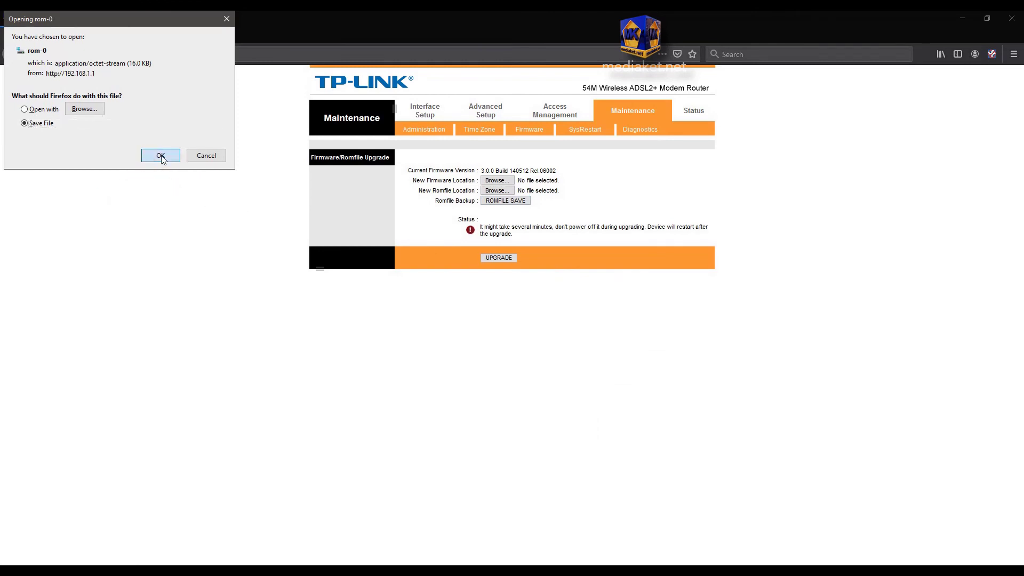
pyautogui.click(160, 156)
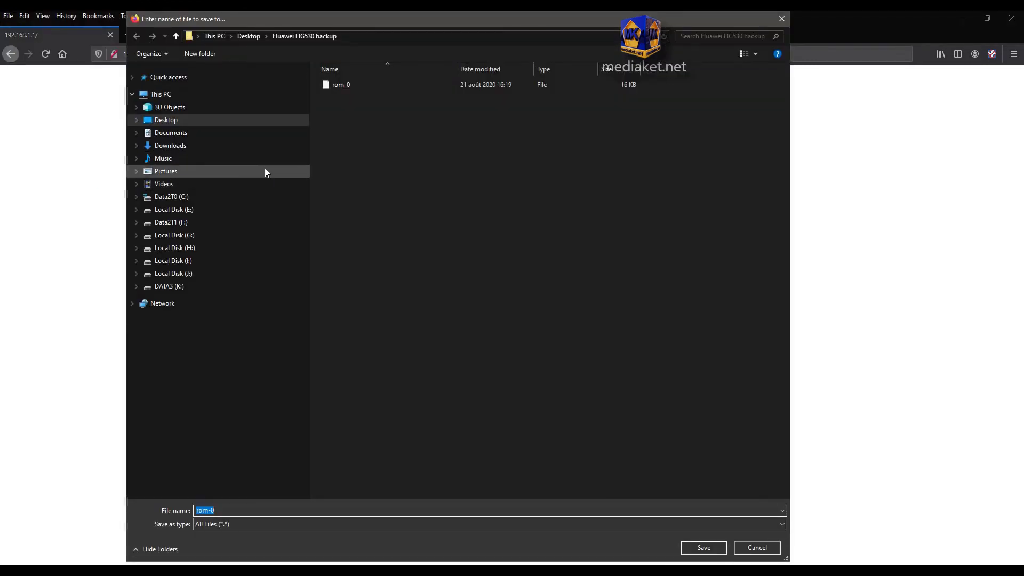
pyautogui.click(176, 36)
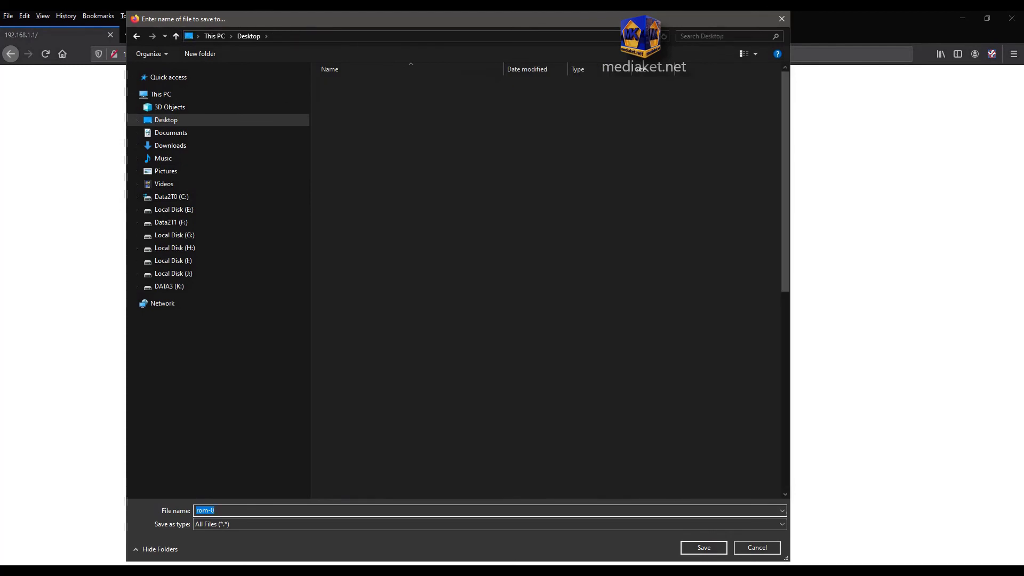